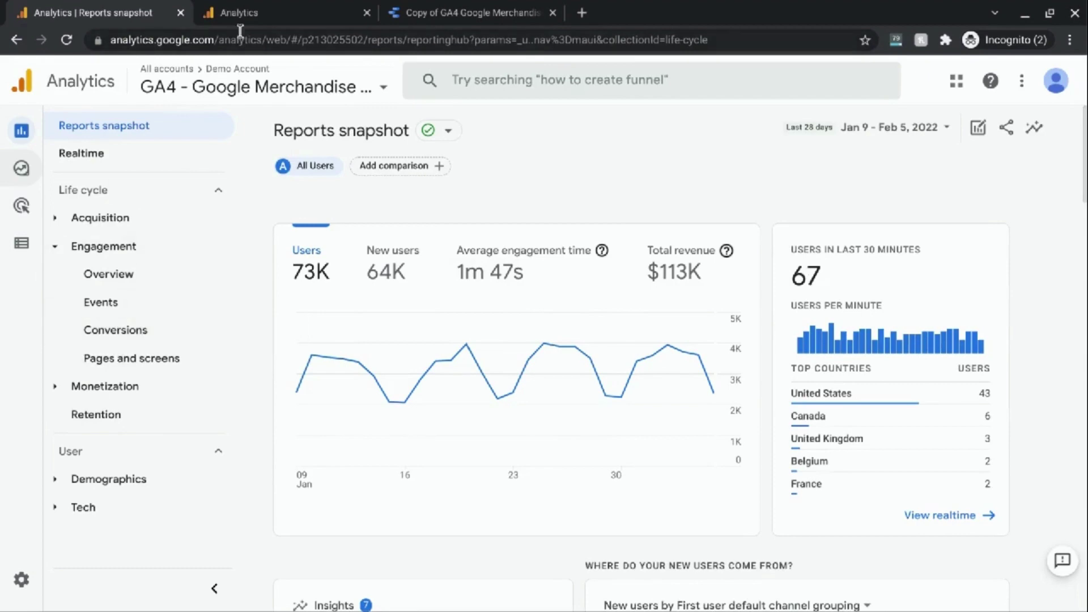
Step: Switch to the GA4 Funnel exploration tab with View Item, Add to Cart and Purchase steps
left_click(259, 8)
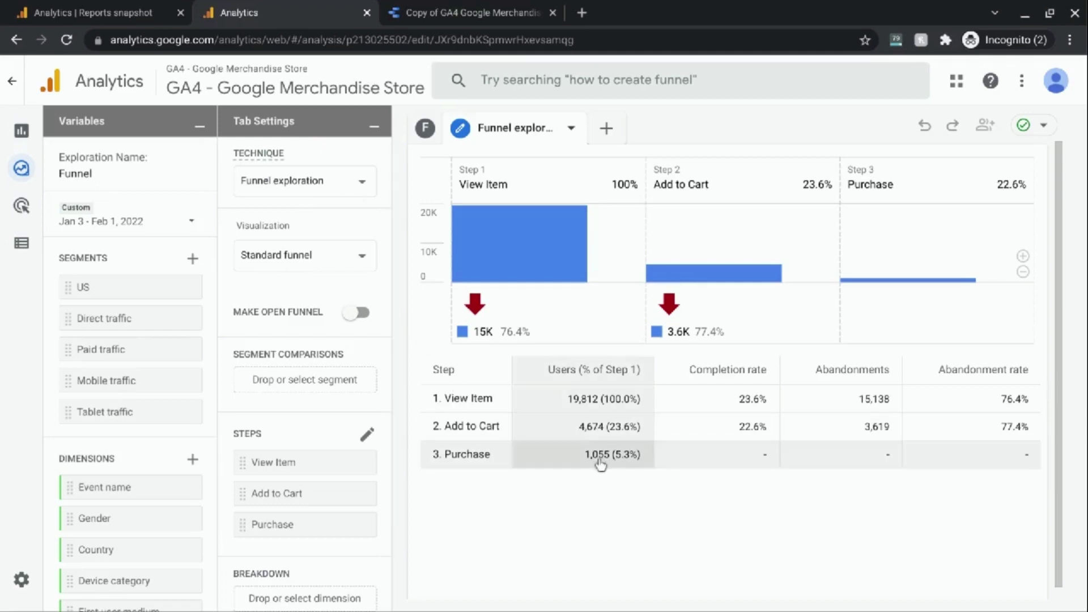
Step: Switch to the Data Studio tab with the copied GA4 Google Merchandise Store Ecommerce Report
left_click(434, 15)
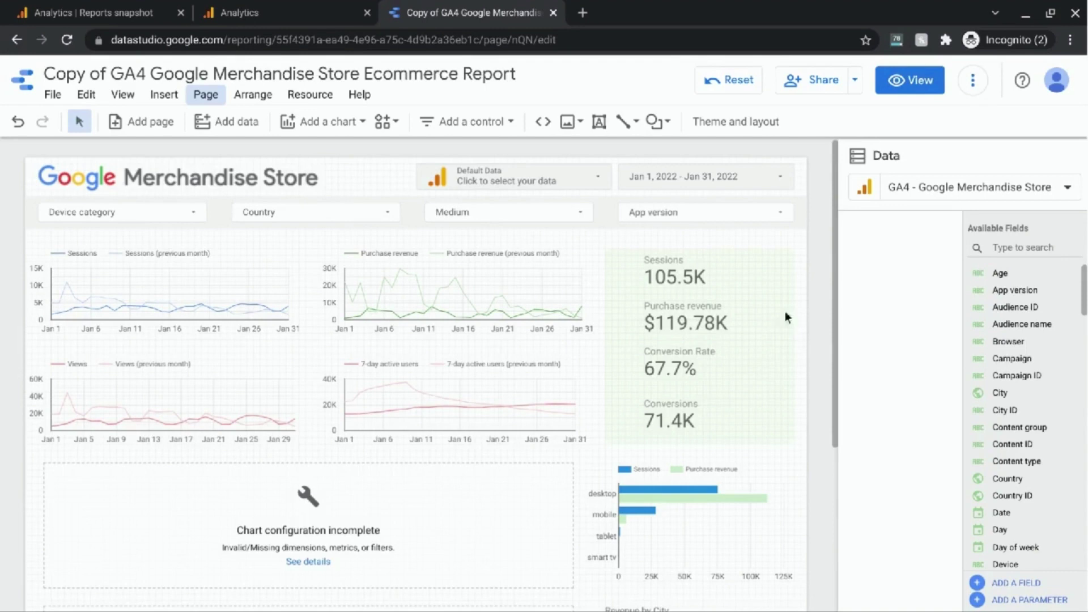
Step: Add Demo Account's GA4 - Google Merchandise Store property to the report as a Google Analytics source
left_click(238, 124)
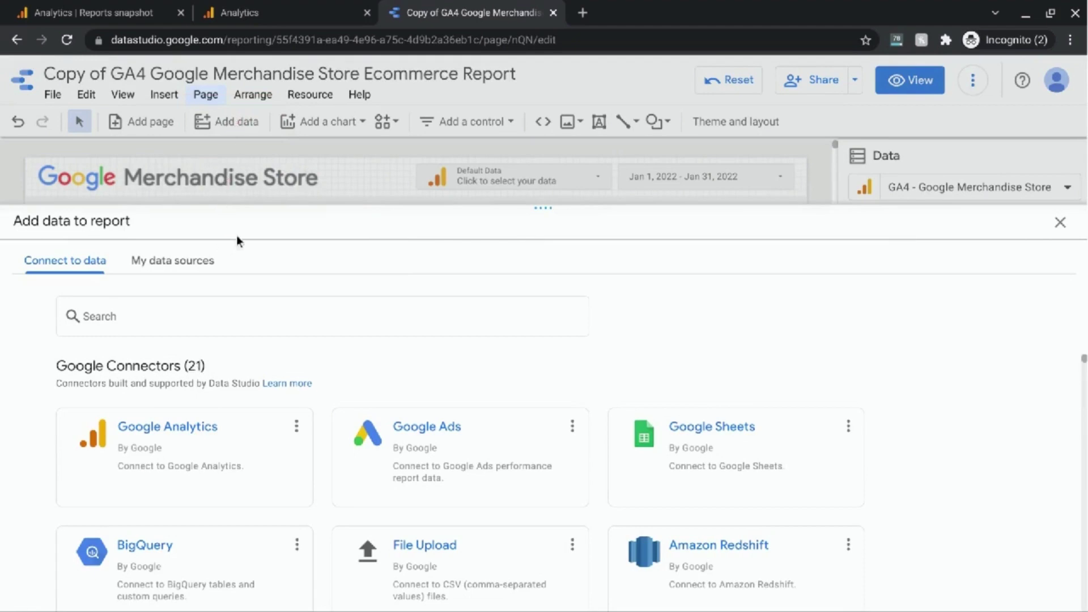
left_click(210, 452)
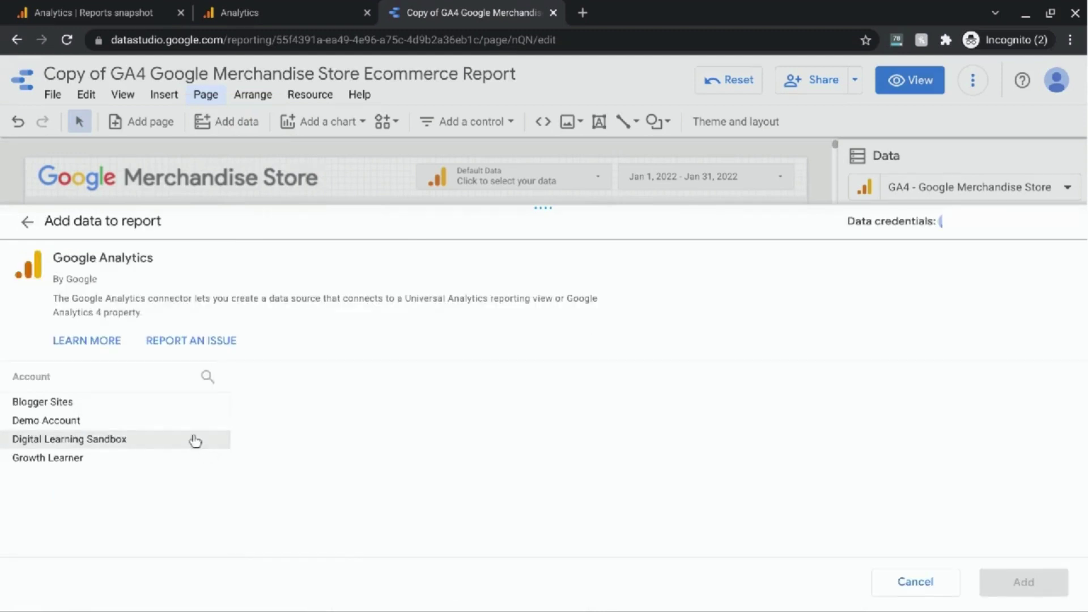
left_click(109, 428)
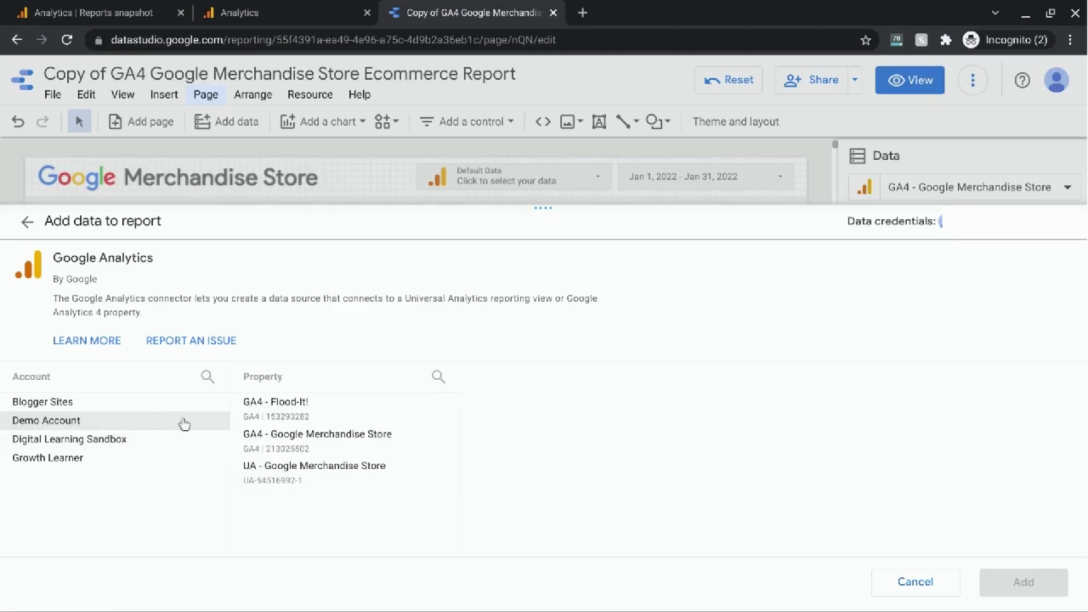
left_click(275, 447)
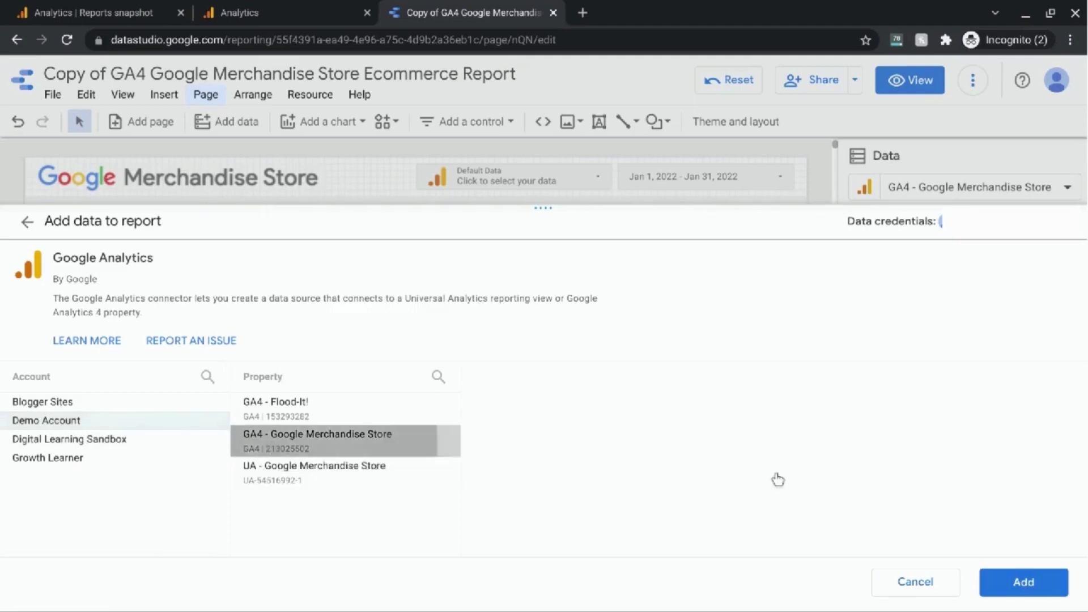
left_click(1013, 590)
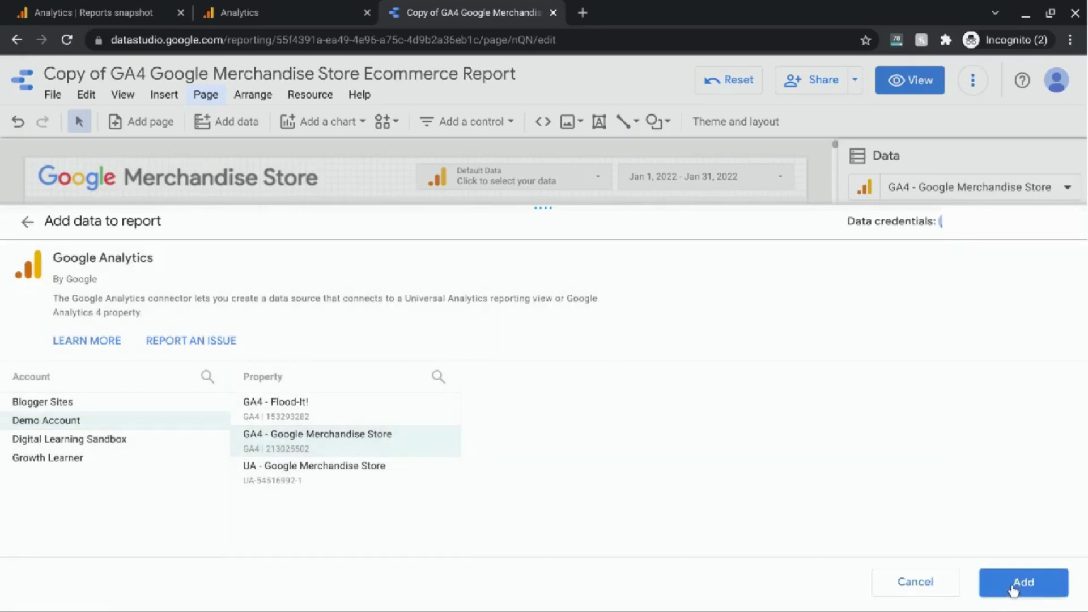
left_click(1012, 585)
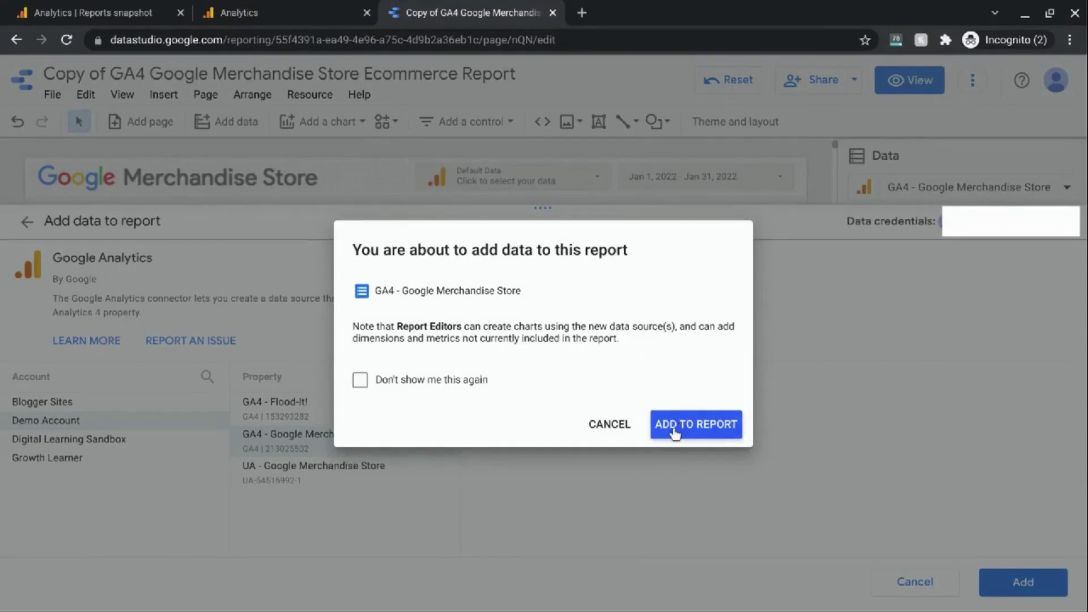
left_click(606, 426)
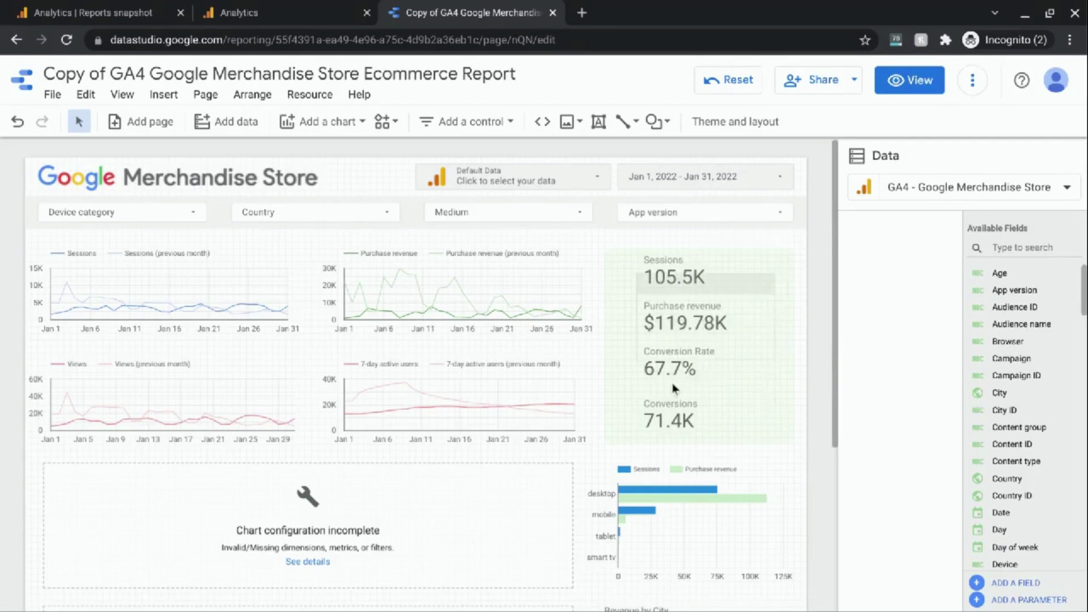
Step: Duplicate the current report page so a second page with the same charts exists
left_click(741, 356)
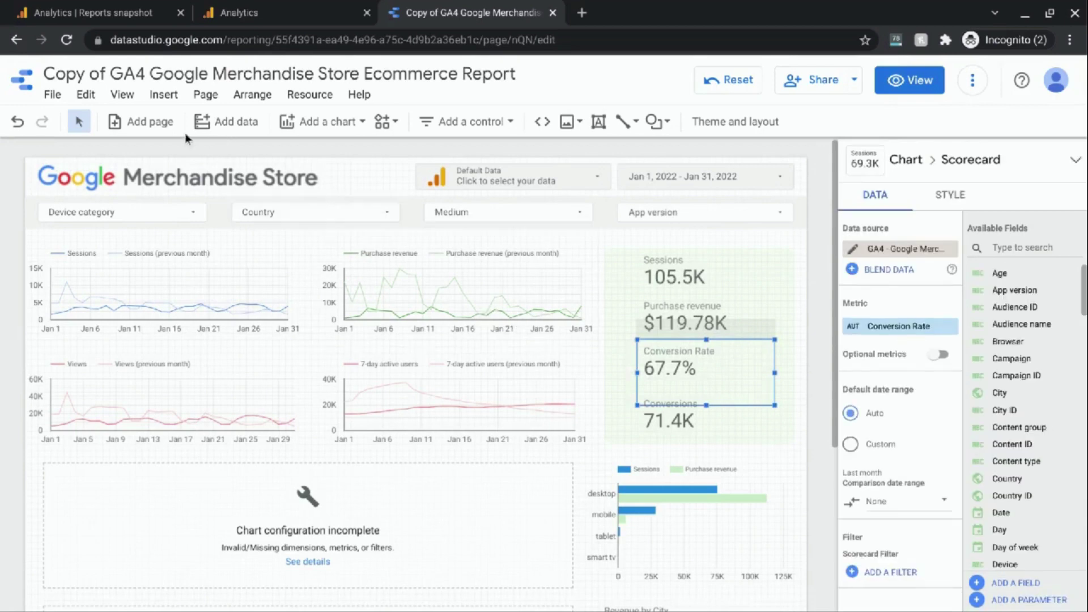
left_click(206, 94)
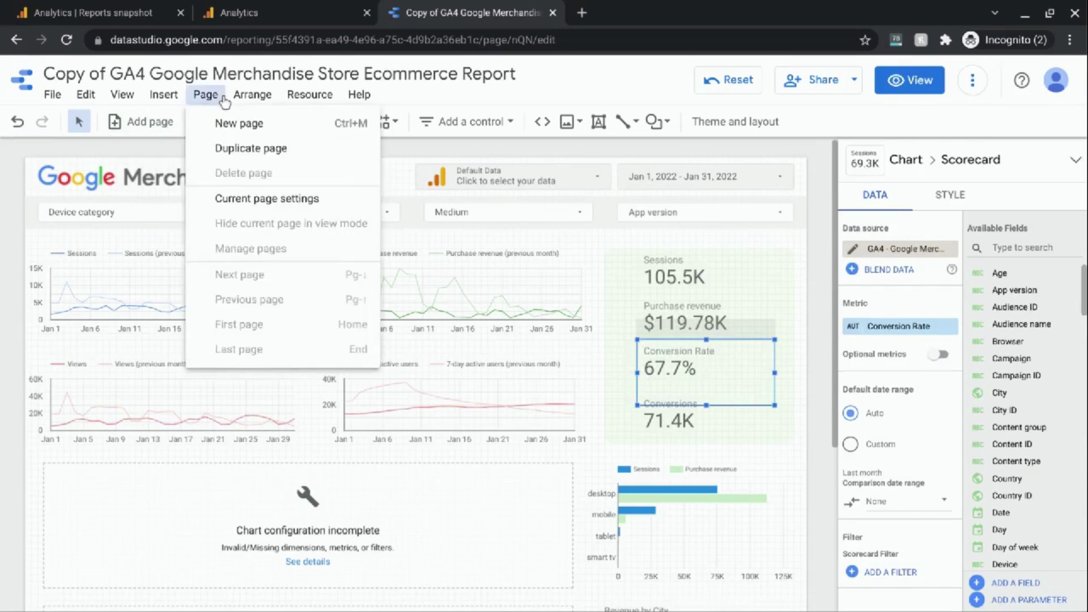
left_click(243, 149)
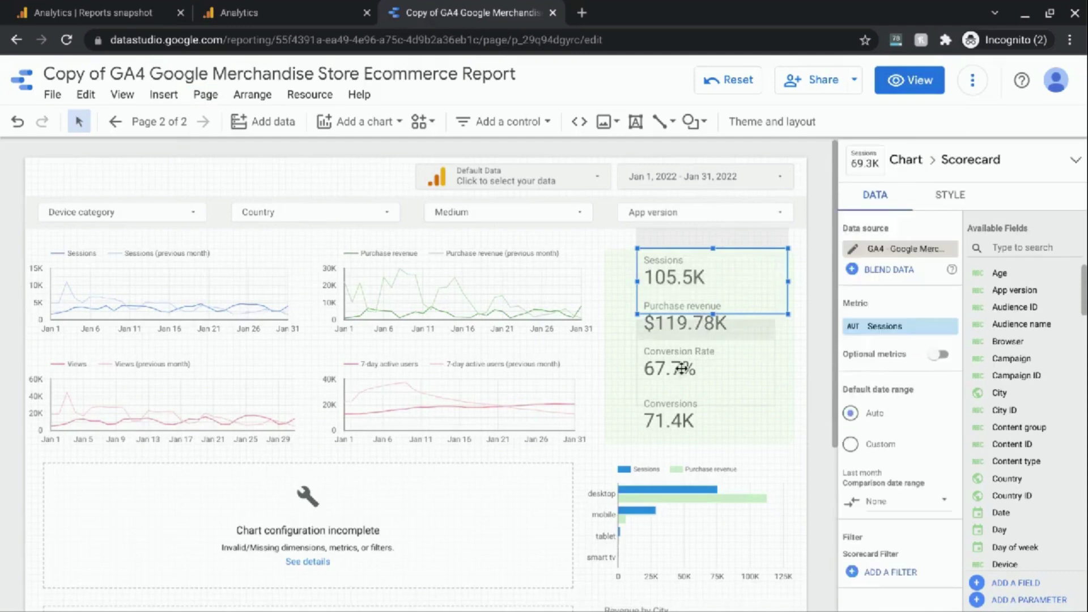
Step: Delete three scorecards on page 2, including Conversion Rate and Conversions
left_click(681, 369, "shift")
left_click(677, 426, "shift")
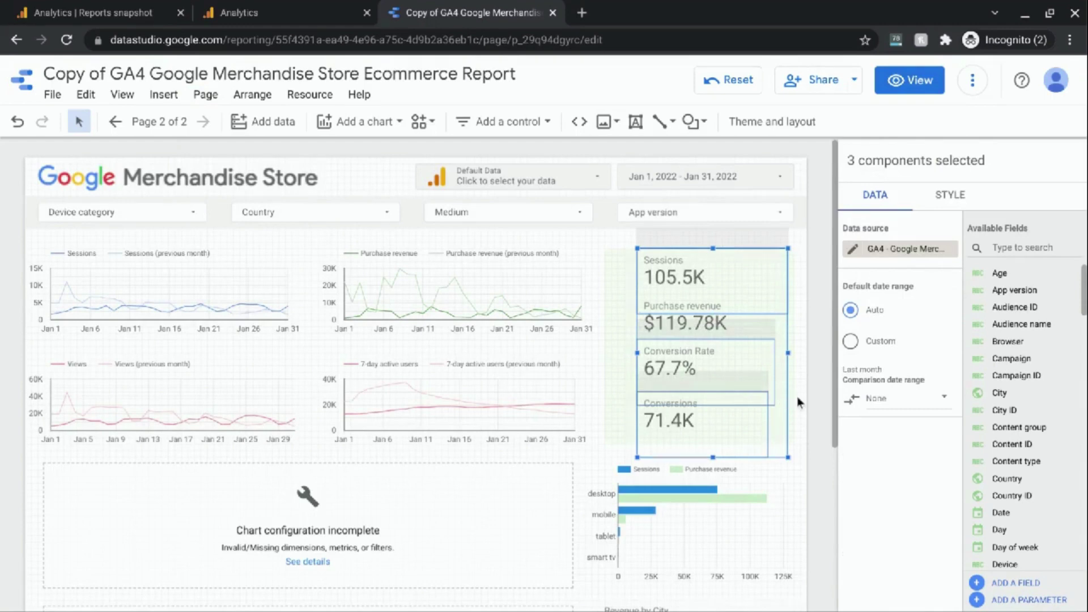
key("Delete")
Step: Copy the Purchase revenue scorecard to the top of the column and make it show Sessions
left_click(710, 311)
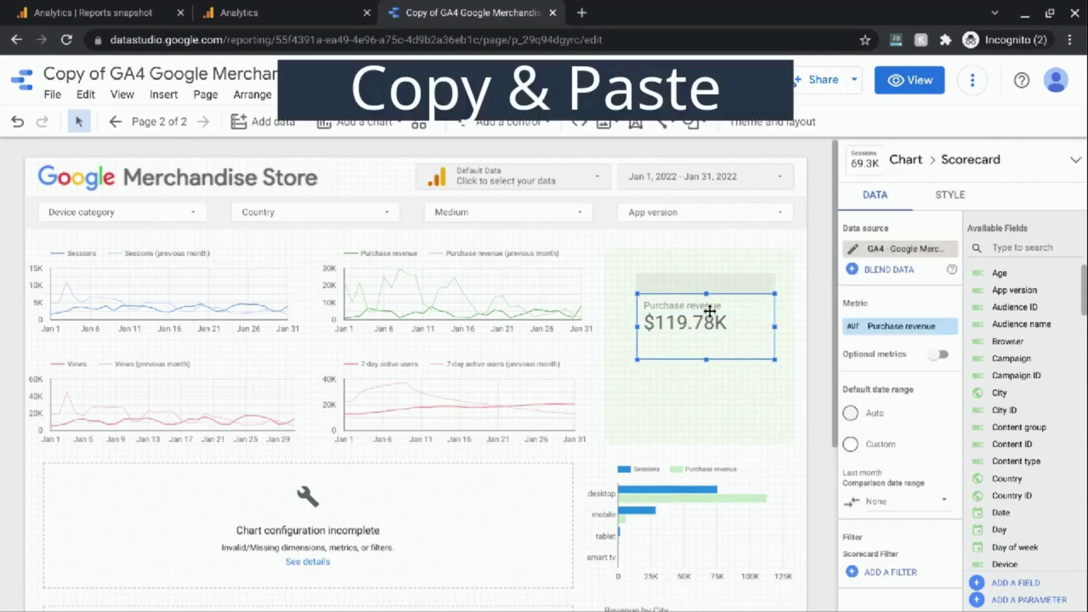
key("ctrl+c")
key("ctrl+v")
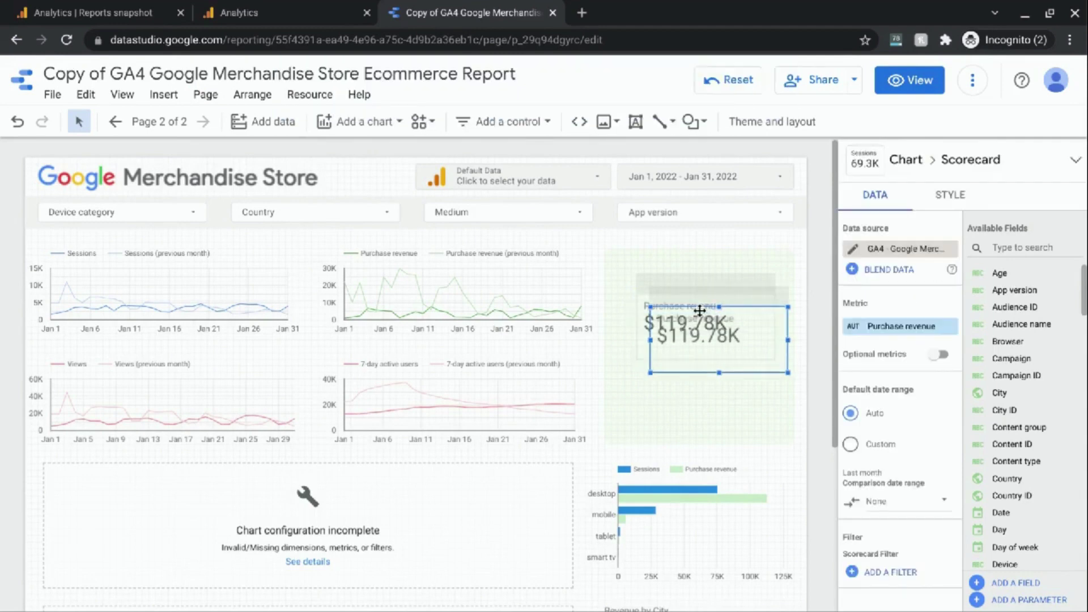
left_click_drag(699, 311, 687, 257)
left_click(883, 326)
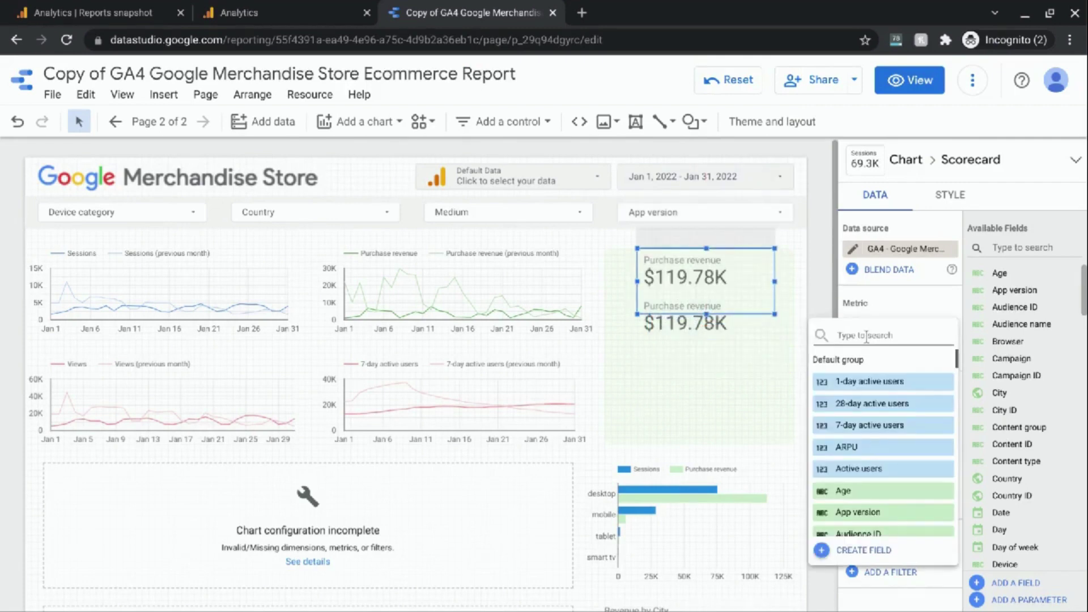
type("sessions")
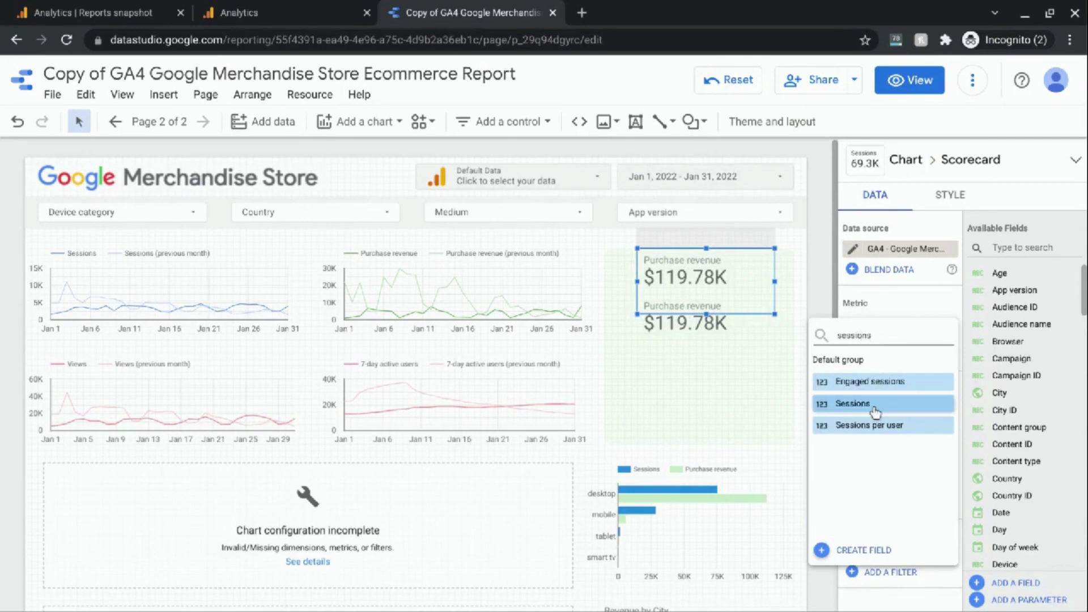
left_click(875, 406)
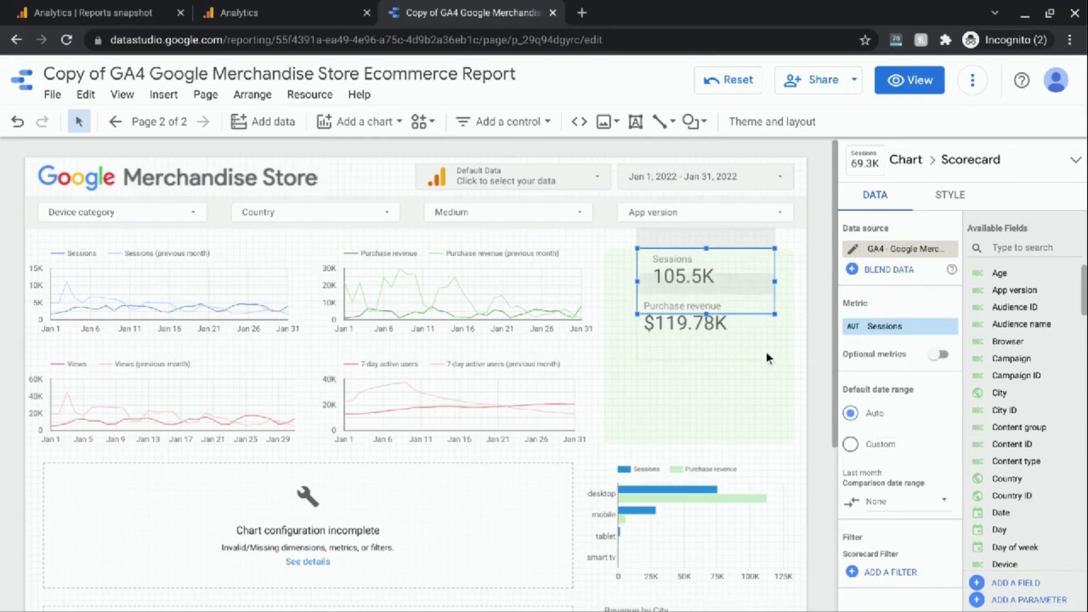
Step: Duplicate the Sessions scorecard below Purchase revenue and switch its metric to Conversions
key("ctrl+d")
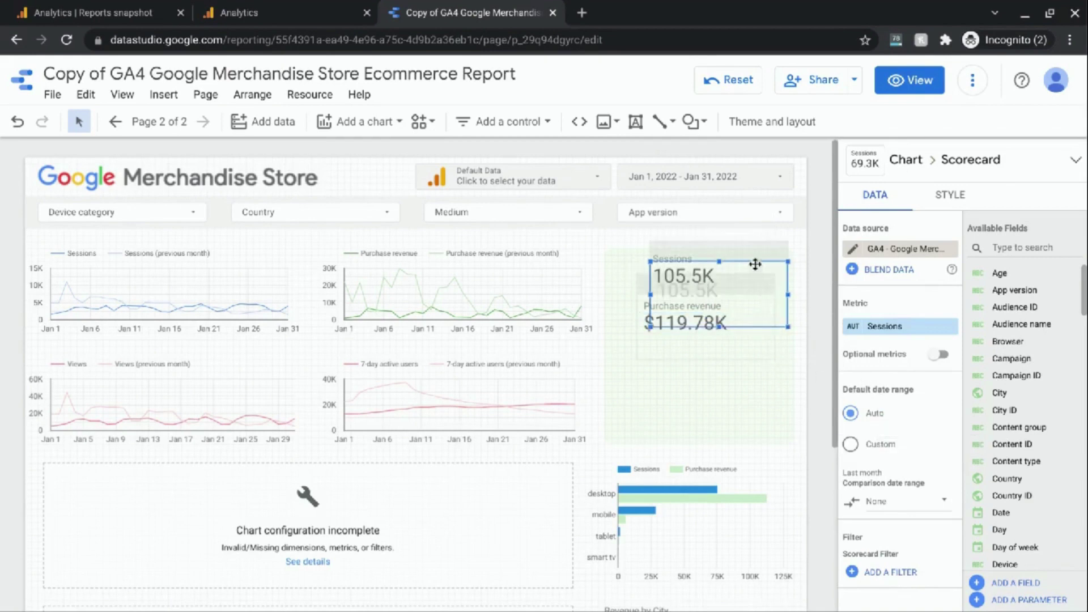
left_click_drag(755, 265, 744, 345)
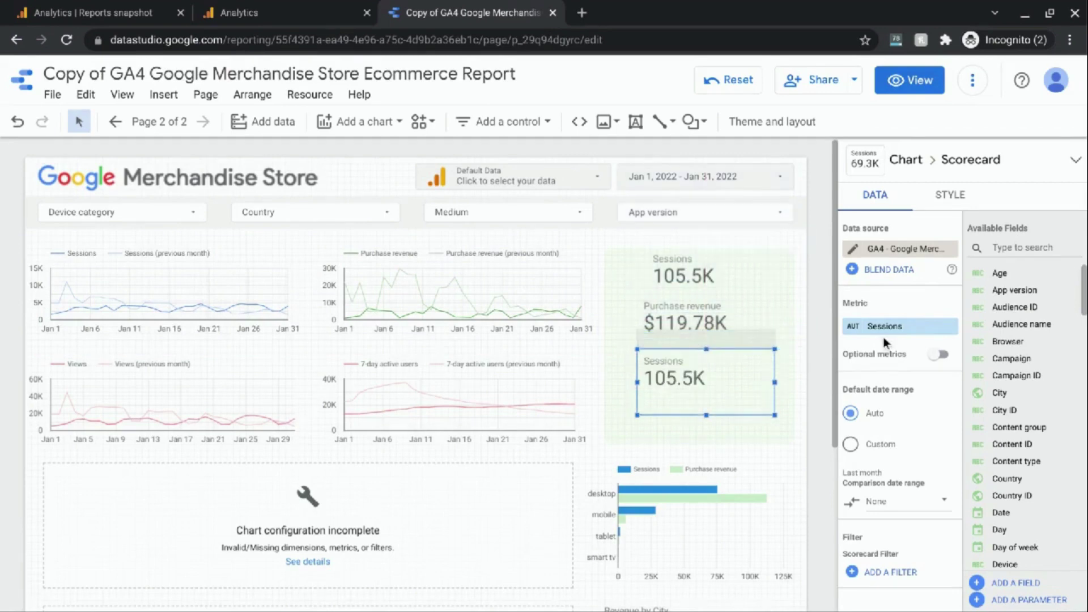
left_click(885, 328)
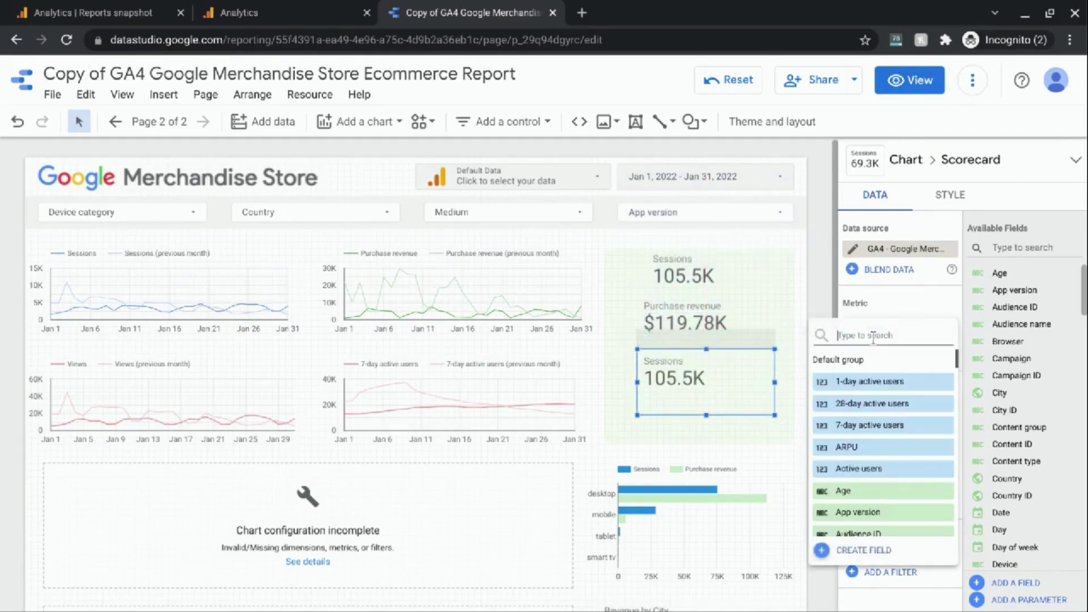
type("conversion")
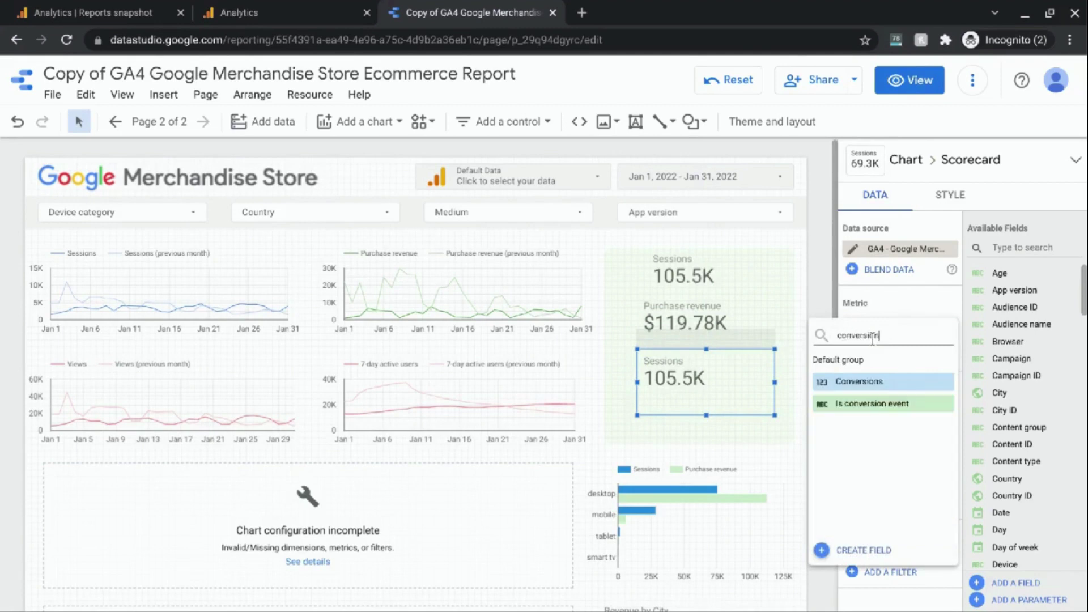
left_click(864, 381)
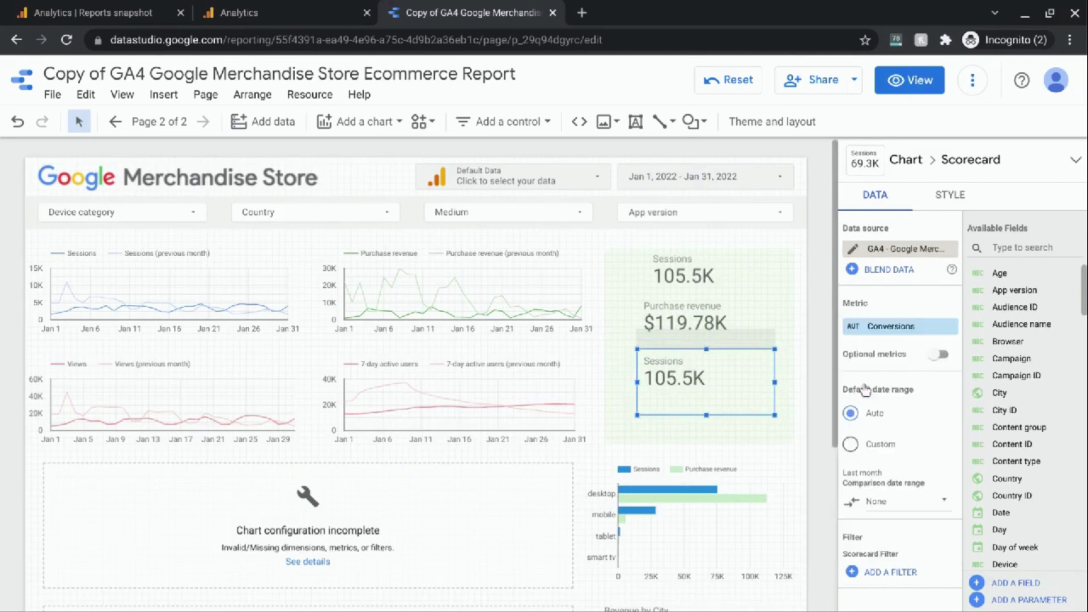
key("Escape")
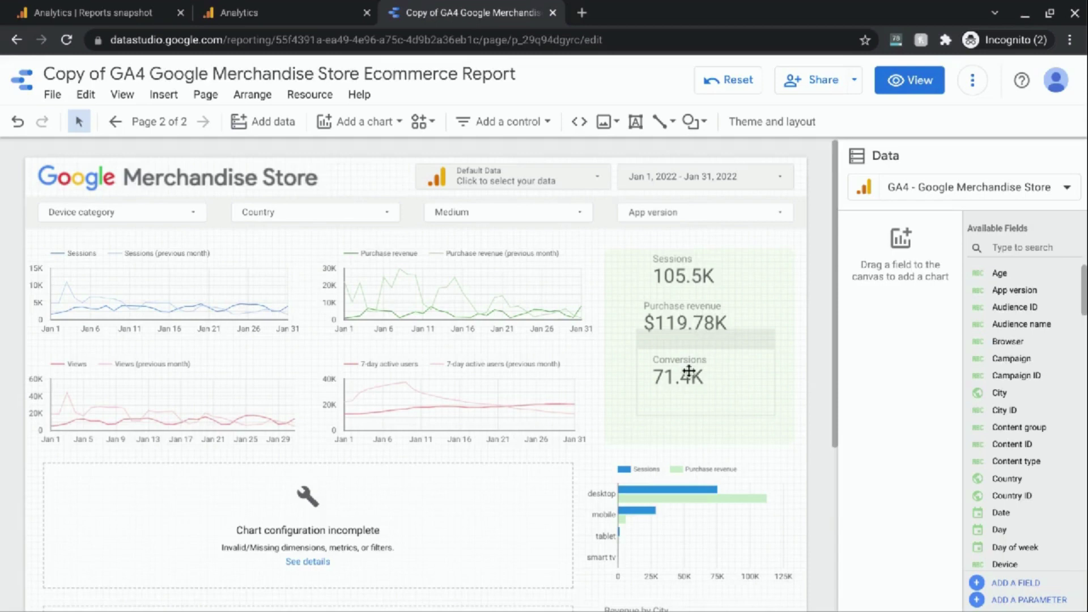
left_click(688, 371)
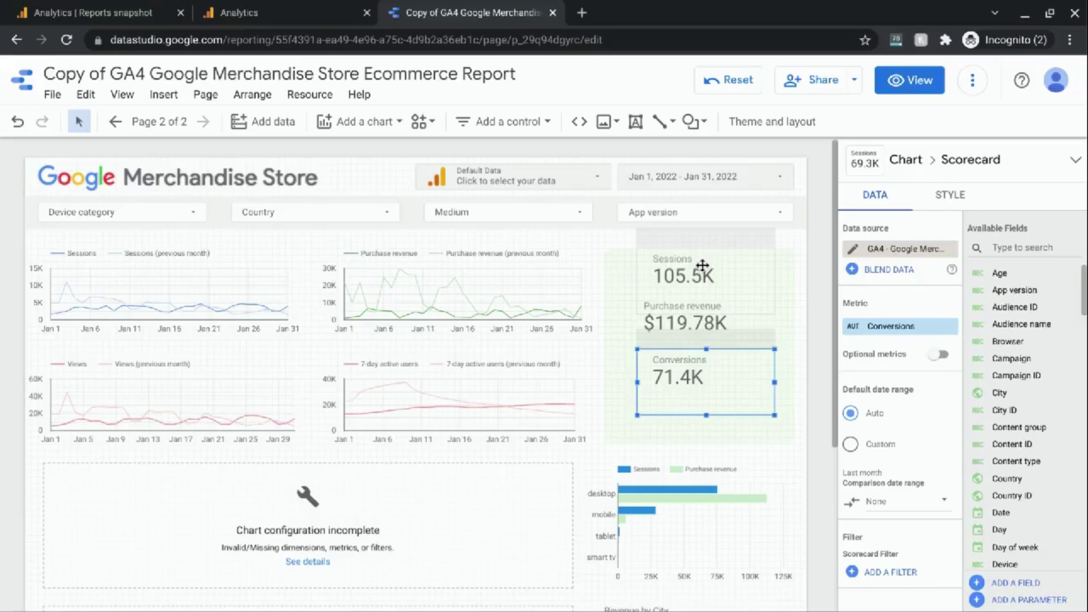
Step: Blend the selected Sessions and Conversions scorecards into a new Blended Data (1) scorecard
left_click(702, 265, "shift")
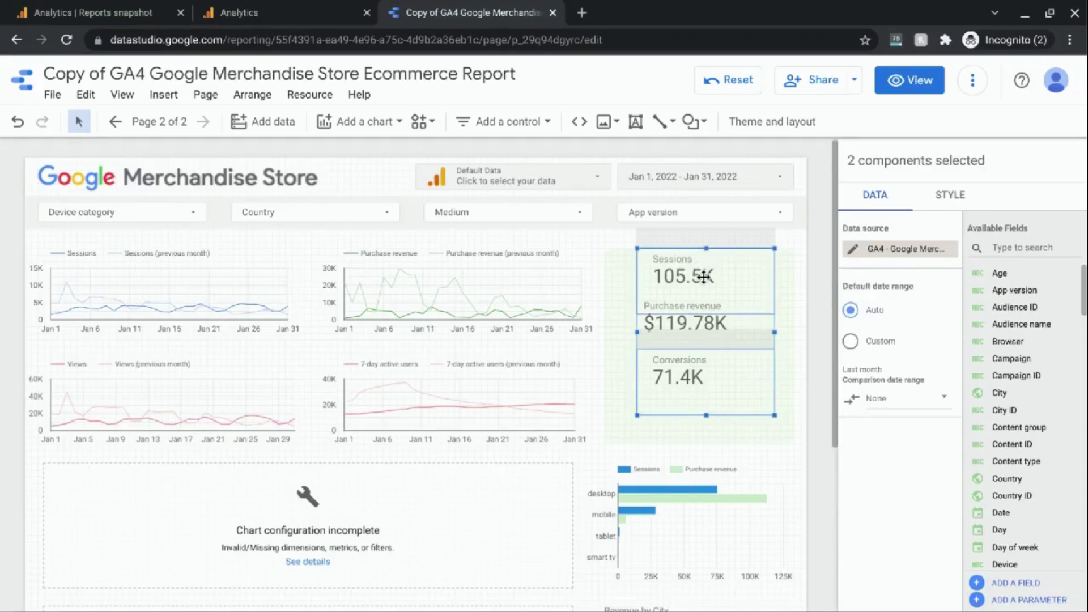
scroll(703, 277, "down", 1)
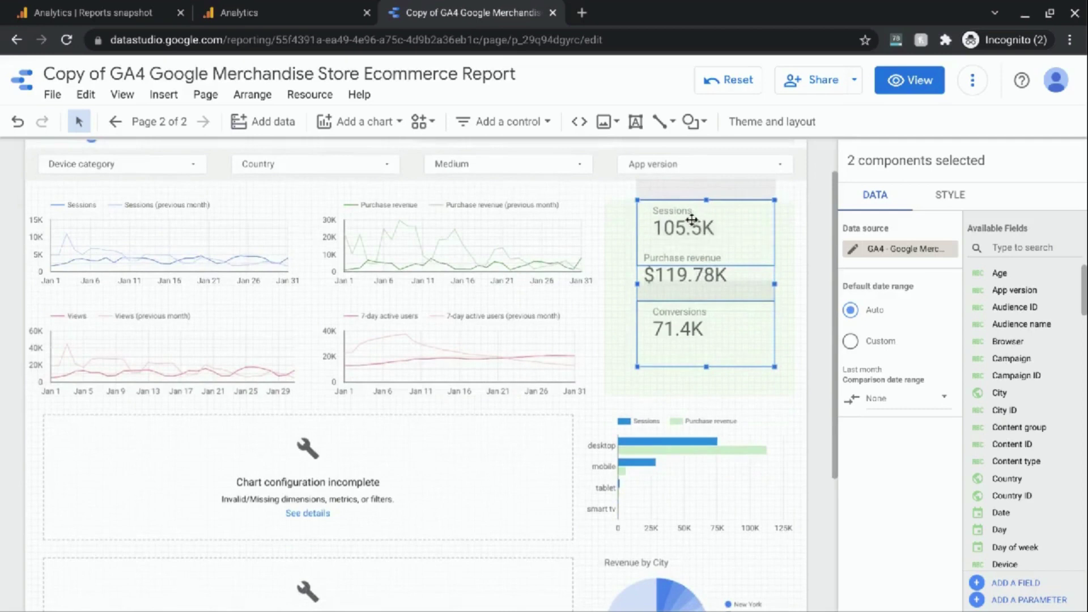
right_click(692, 219)
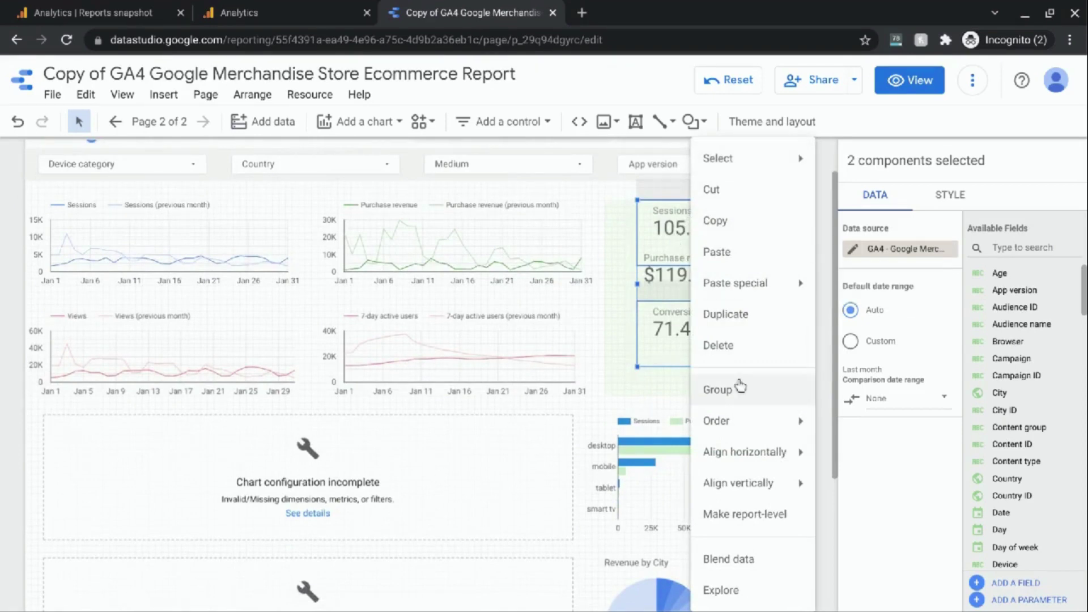
mouse_move(748, 496)
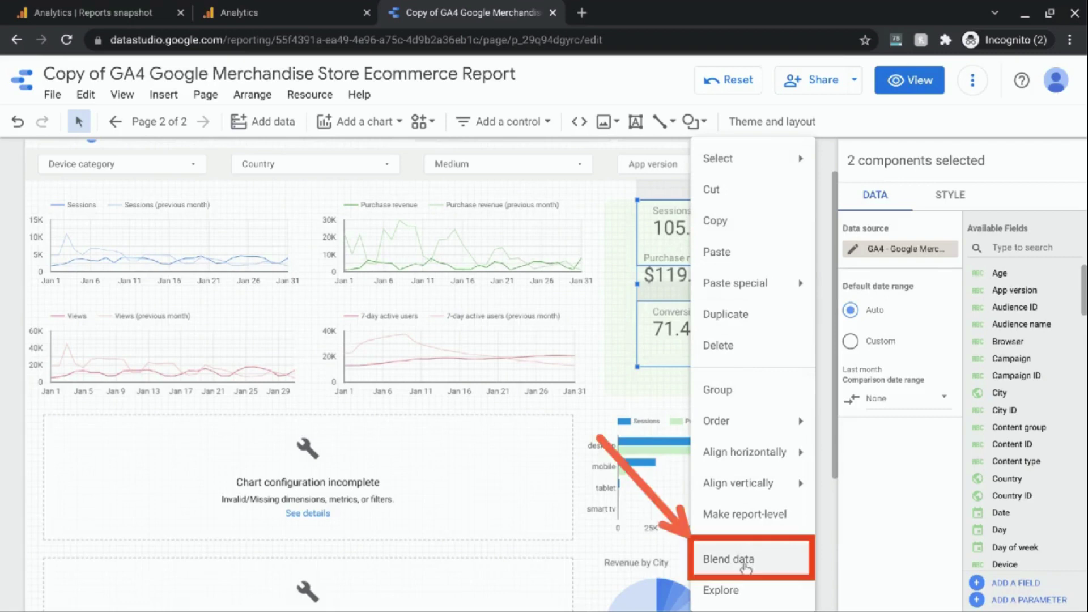
left_click(746, 561)
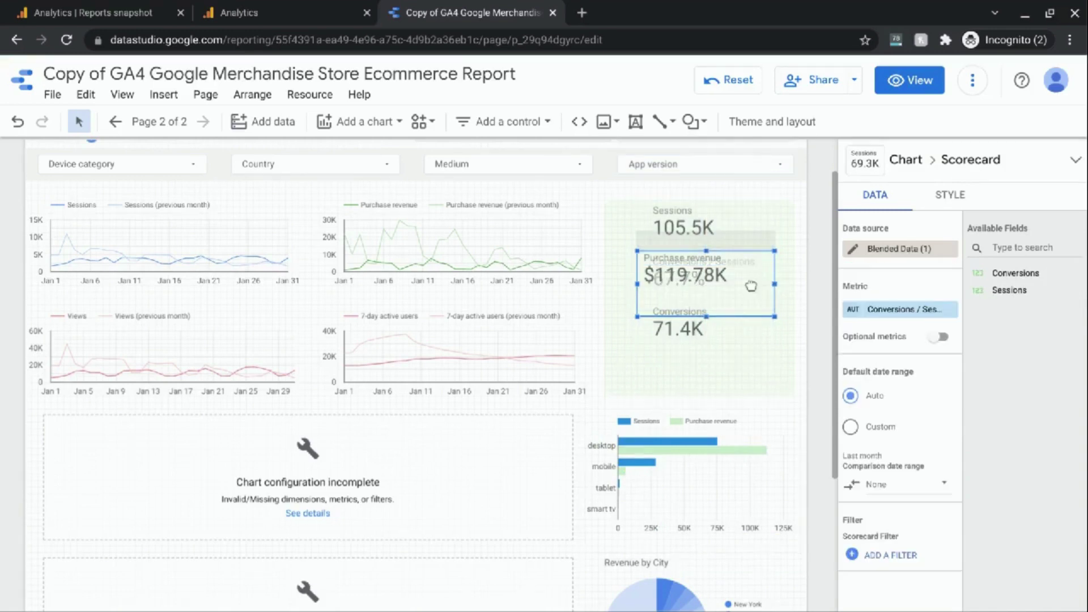
Step: Move the 67.7% blended Conversions / Sessions scorecard below the Conversions scorecard
left_click_drag(749, 286, 754, 364)
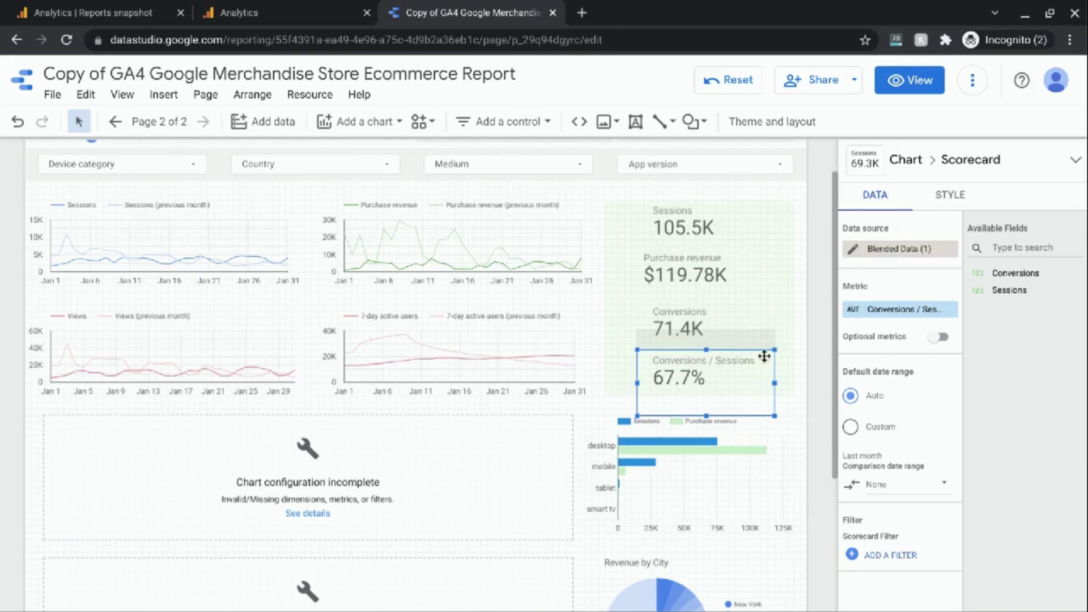
Step: Rename the blended Conversions / Sessions metric to 'Overall Conversion Rate' and apply it
left_click(853, 311)
double_click(742, 205)
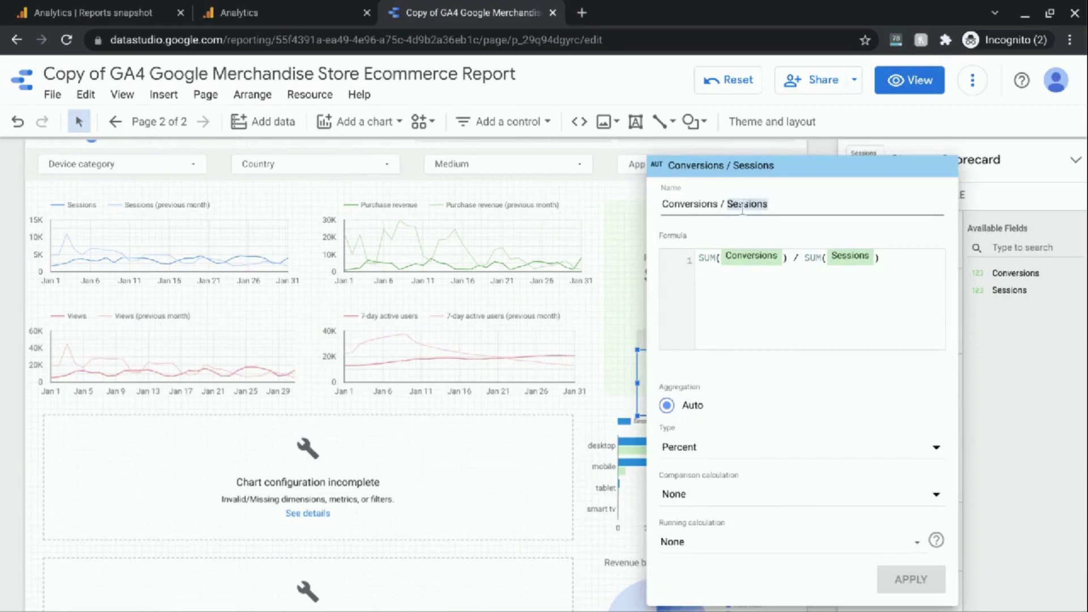
left_click(742, 205)
left_click(742, 205)
triple_click(742, 205)
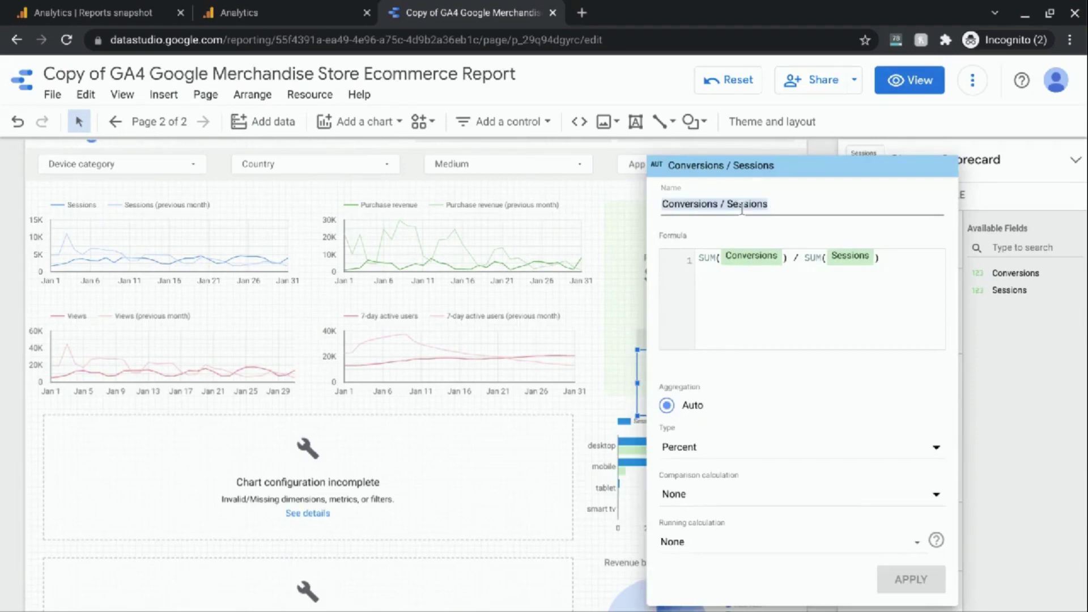
type("Overall")
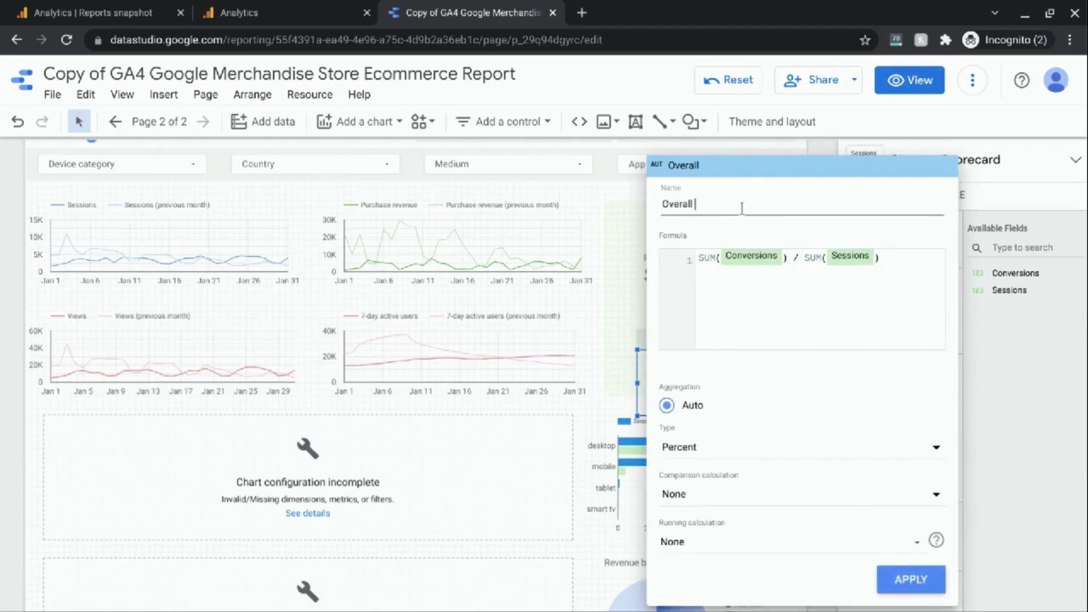
type(" Conversion")
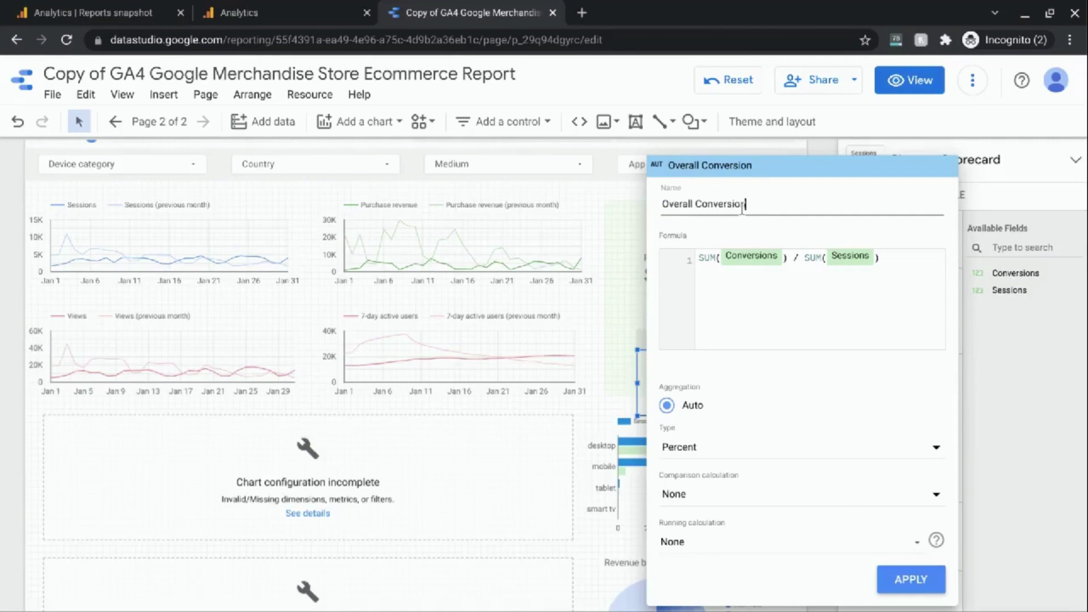
type(" Rate")
left_click(896, 584)
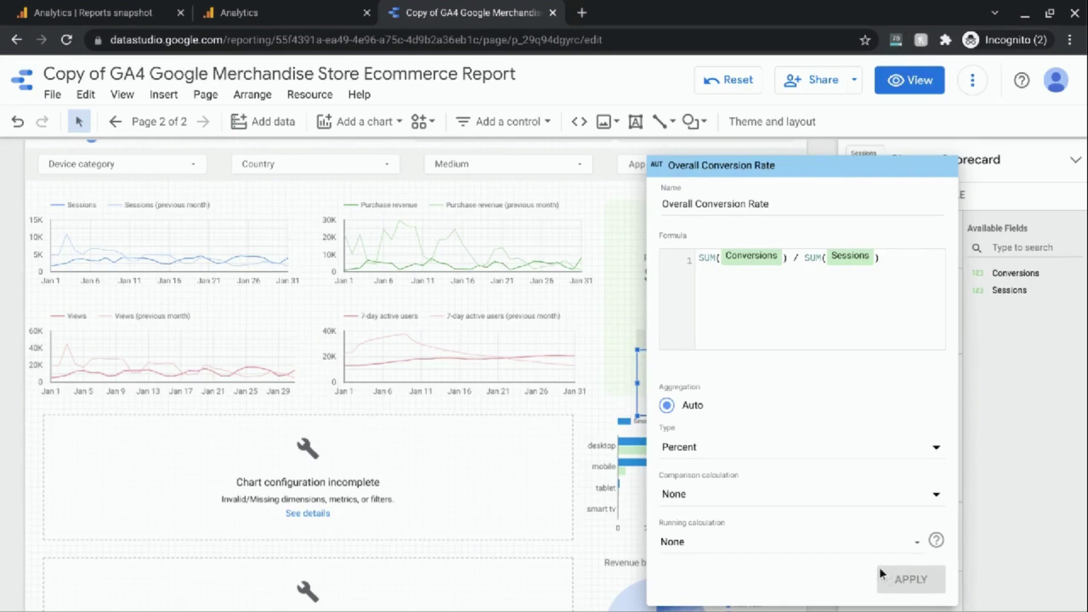
Step: Close the metric editor and deselect the Overall Conversion Rate 67.7% scorecard
left_click(819, 150)
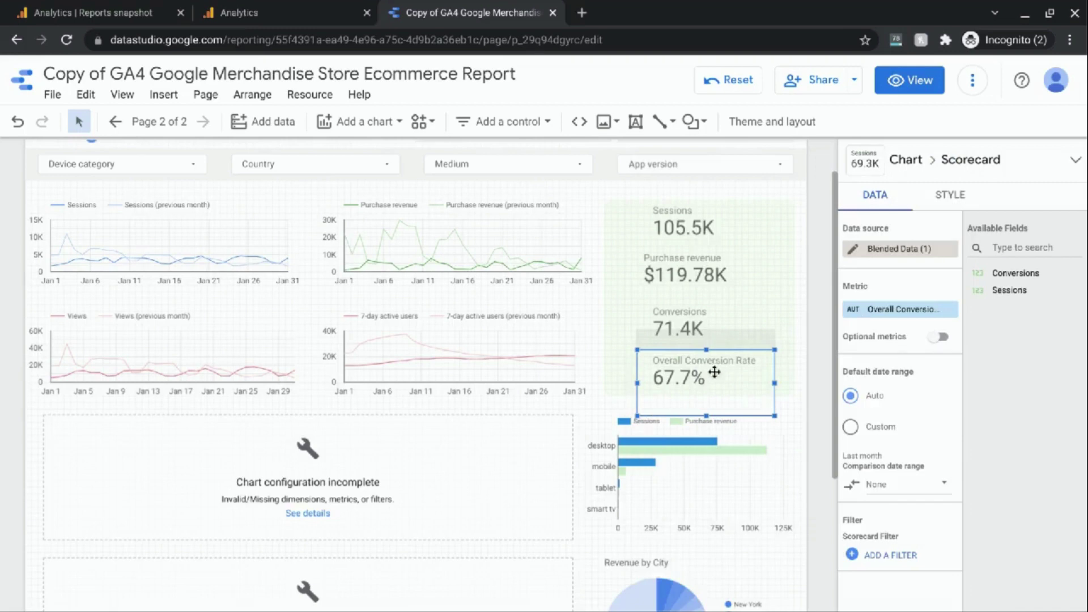
left_click(812, 382)
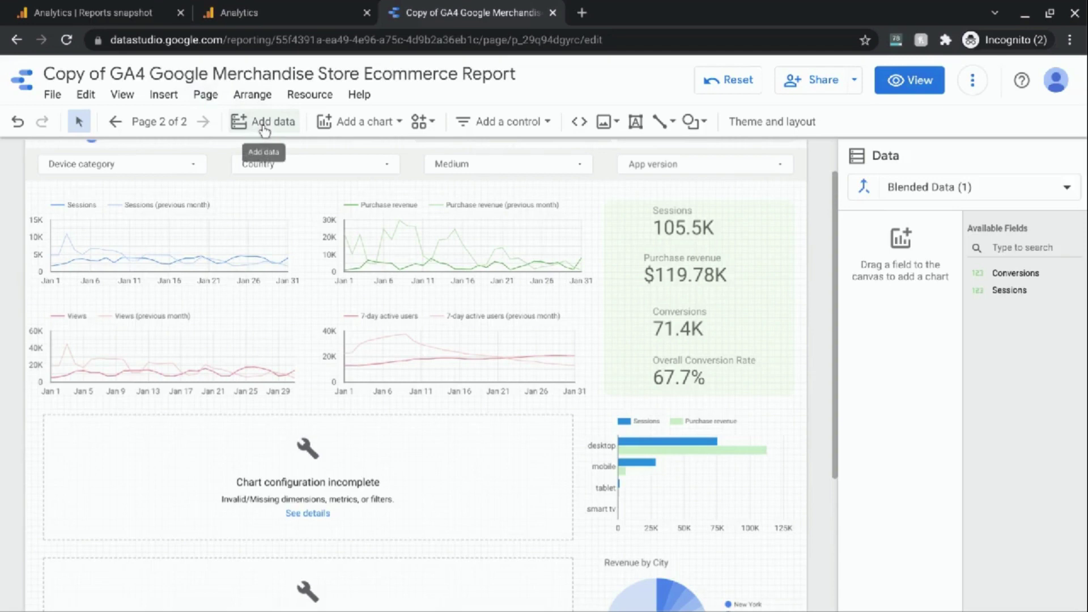
Step: Add Digital Learning Sandbox's Digital Sandbox Website - GA4 property as a Google Analytics data source
left_click(283, 120)
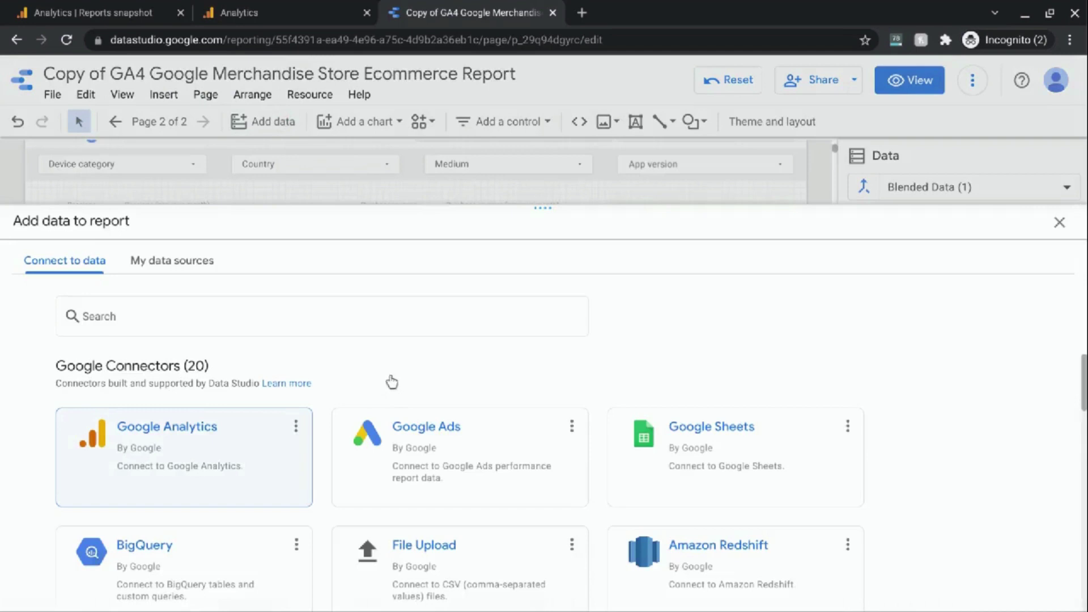
left_click(226, 442)
left_click(160, 441)
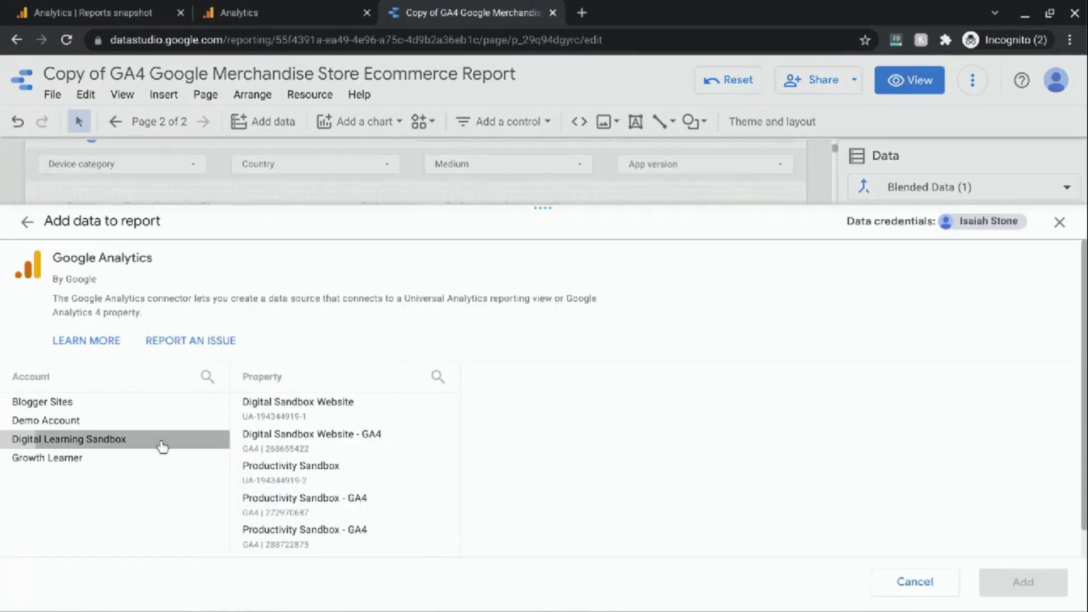
left_click(324, 449)
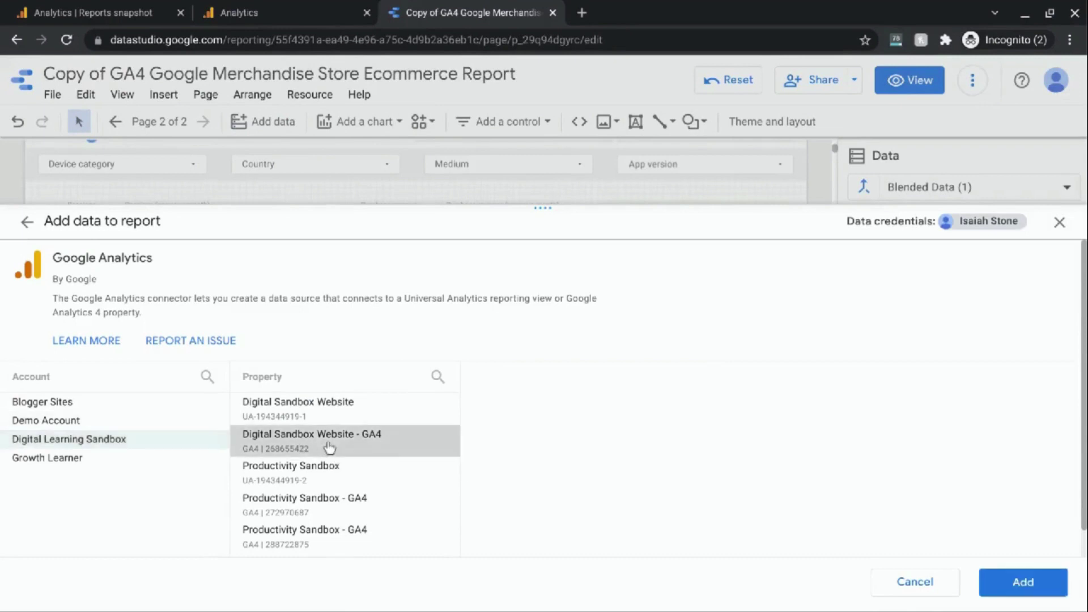
left_click(1022, 582)
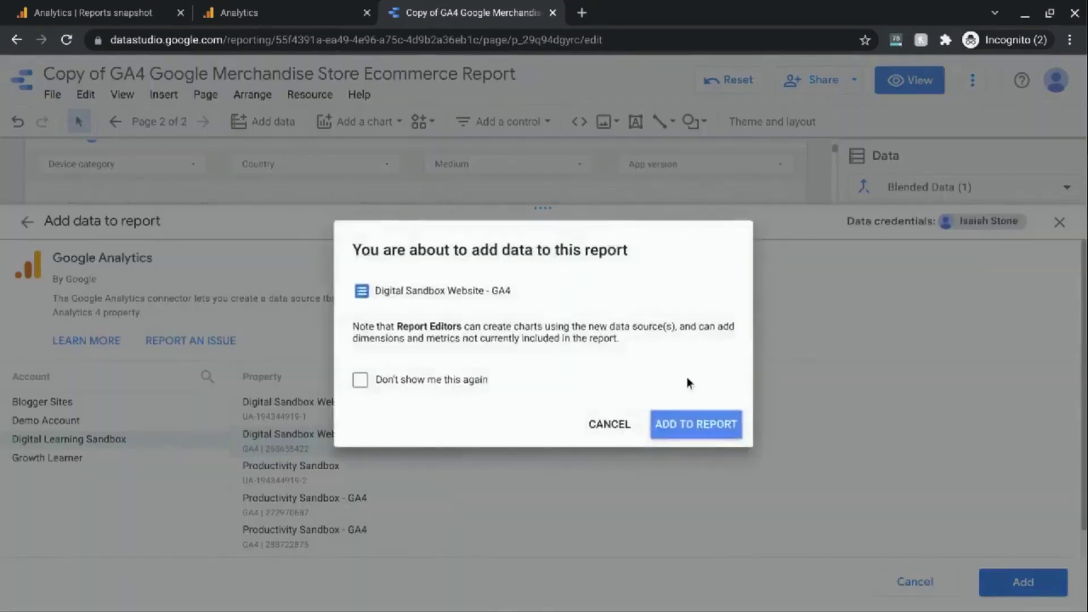
left_click(696, 423)
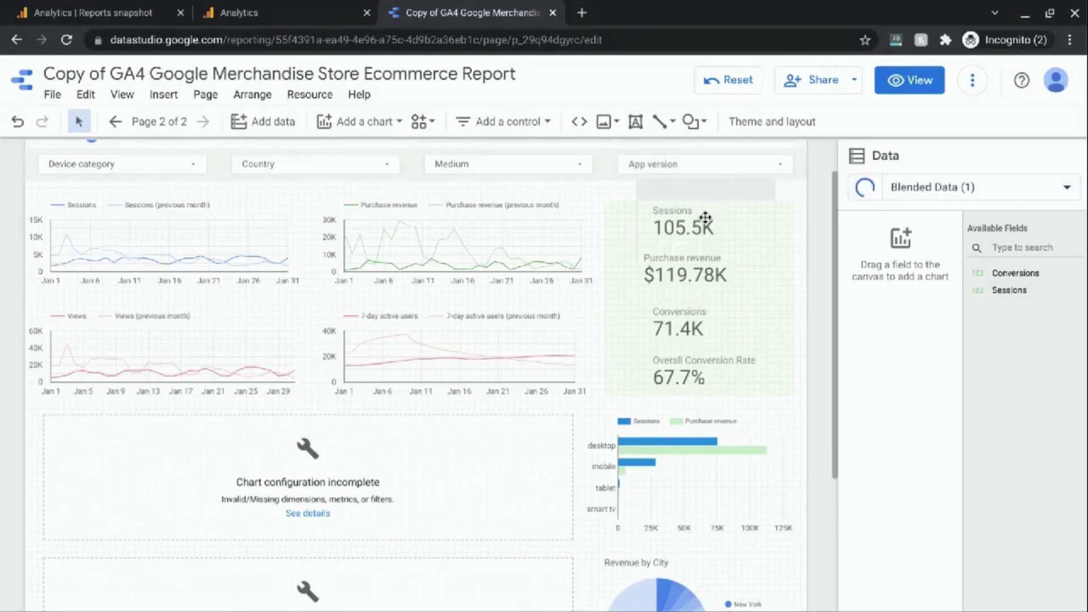
Step: Switch the Sessions and Conversions scorecards to the Digital Sandbox Website - GA4 data source
left_click(701, 220)
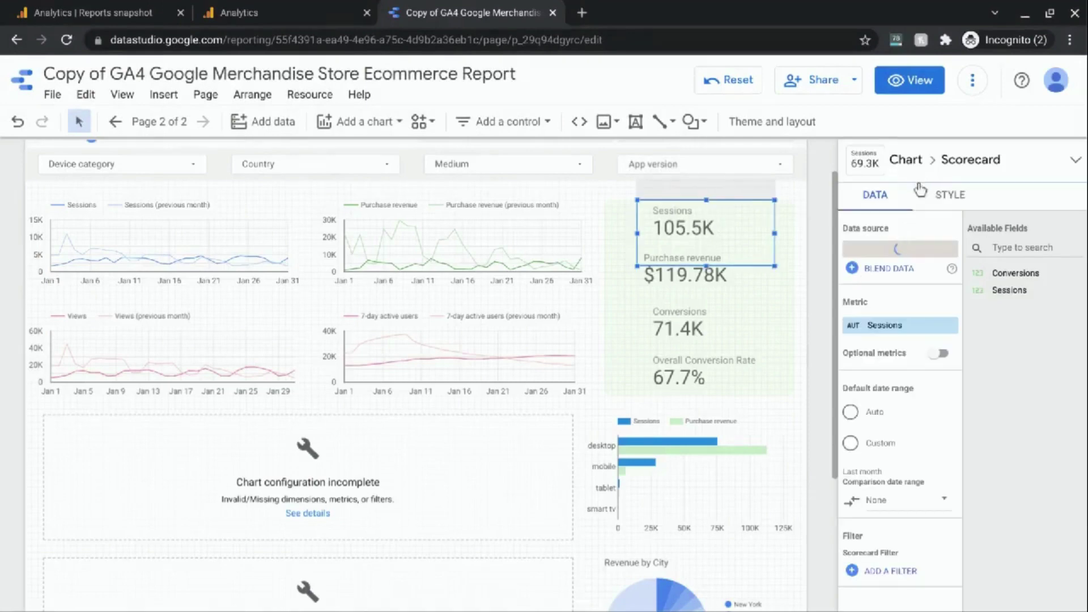
left_click(707, 324, "shift")
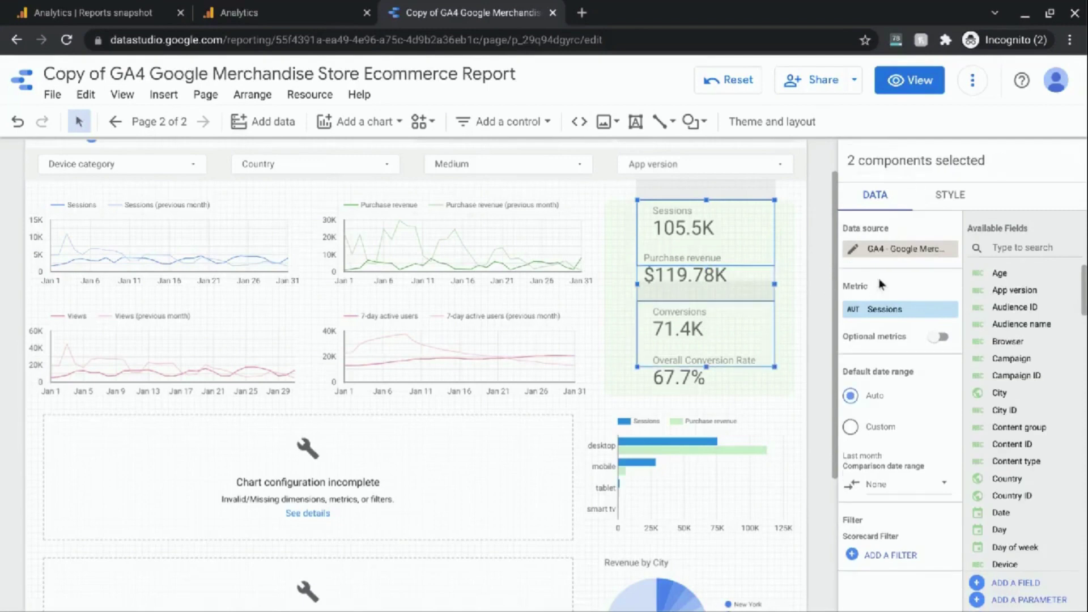
left_click(902, 252)
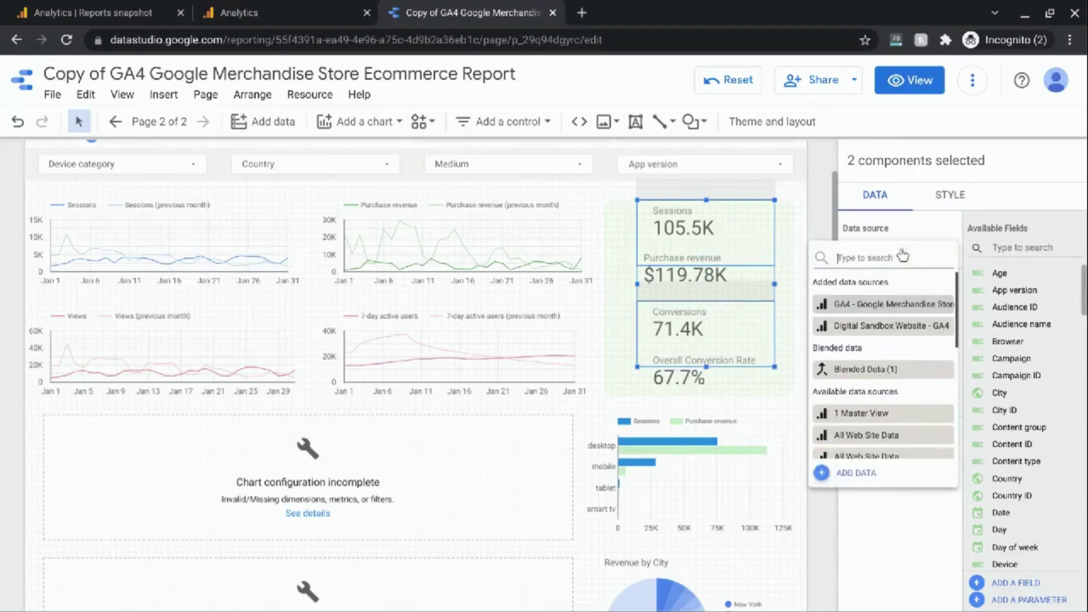
left_click(863, 327)
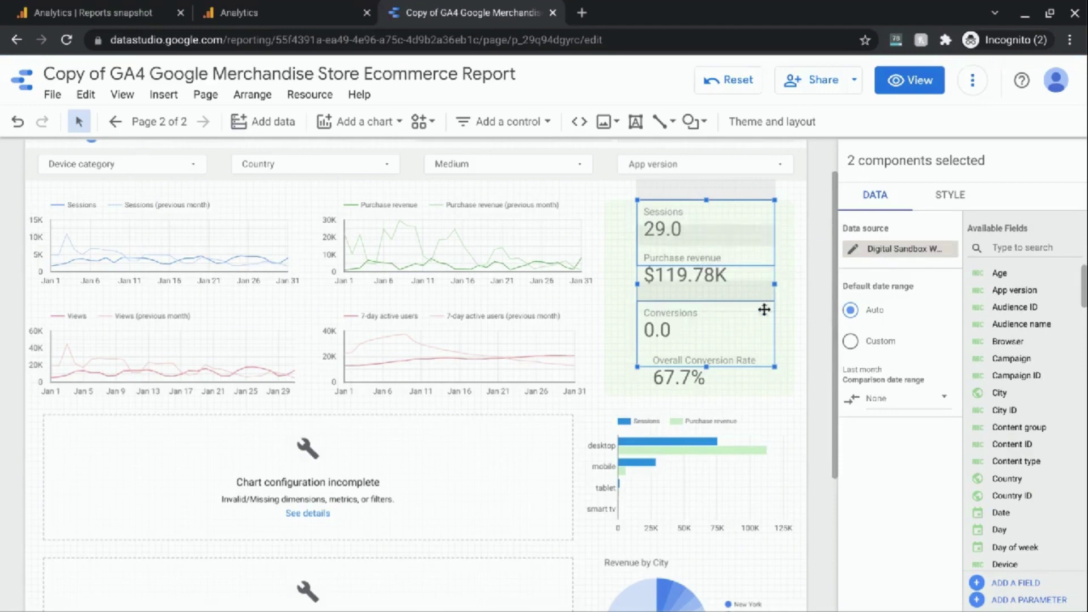
Step: Turn off compact numbers in the Style settings so the scorecards read 29 and 0
left_click(948, 196)
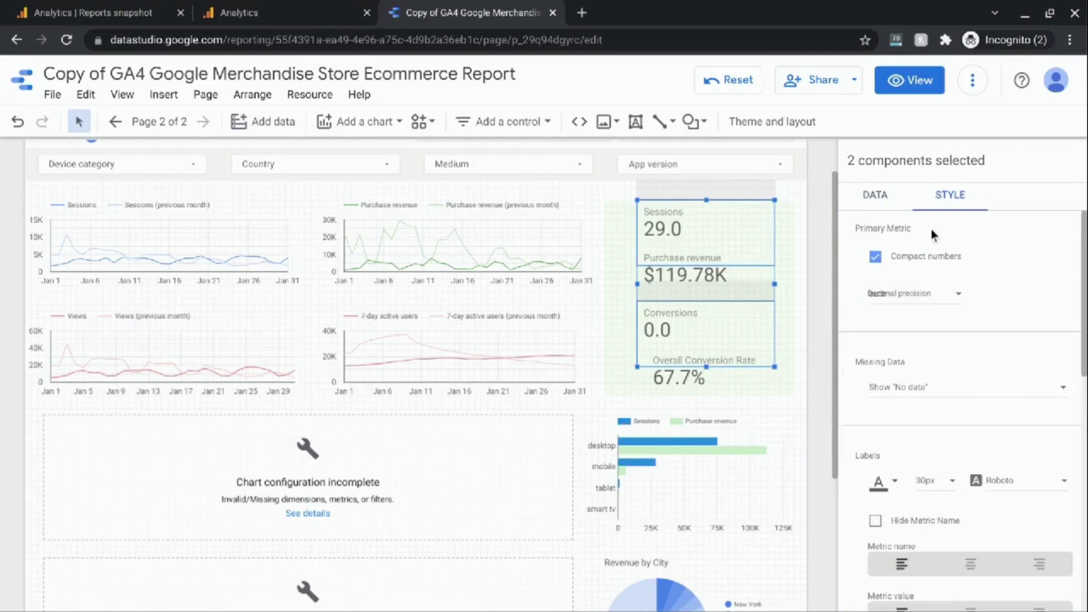
left_click(875, 258)
left_click(794, 327)
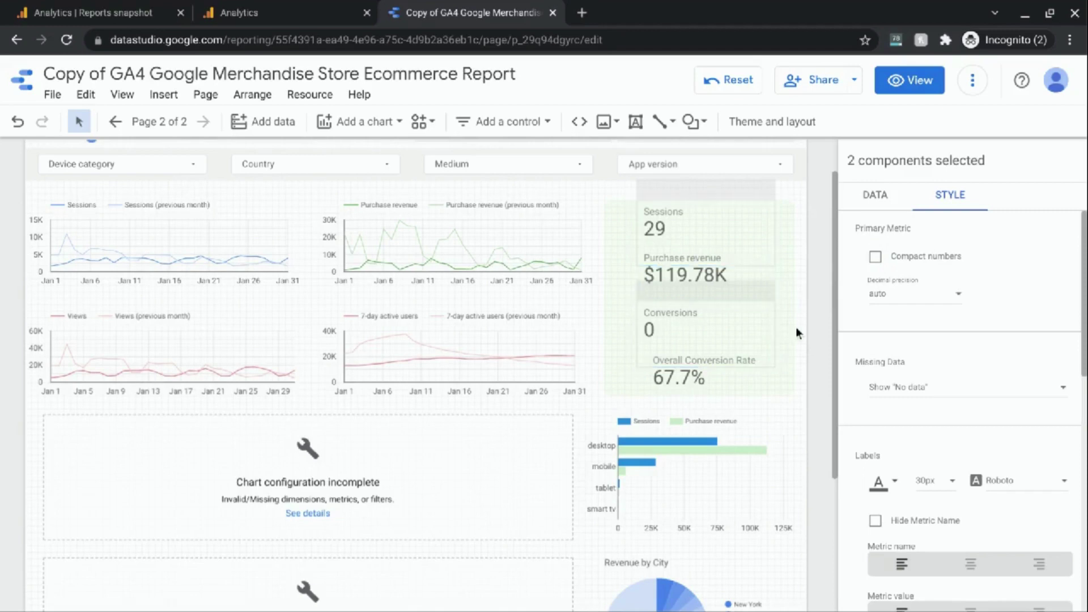
Step: Open the Analytics Reports snapshot for Digital Learning Sandbox > Digital Sandbox Website - GA4
left_click(292, 18)
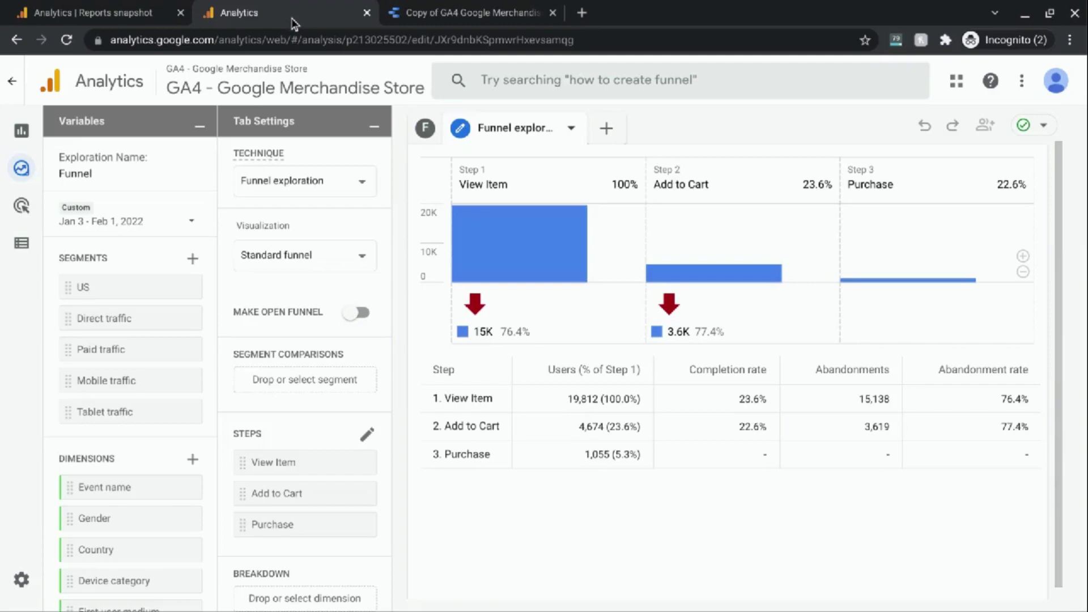
left_click(136, 14)
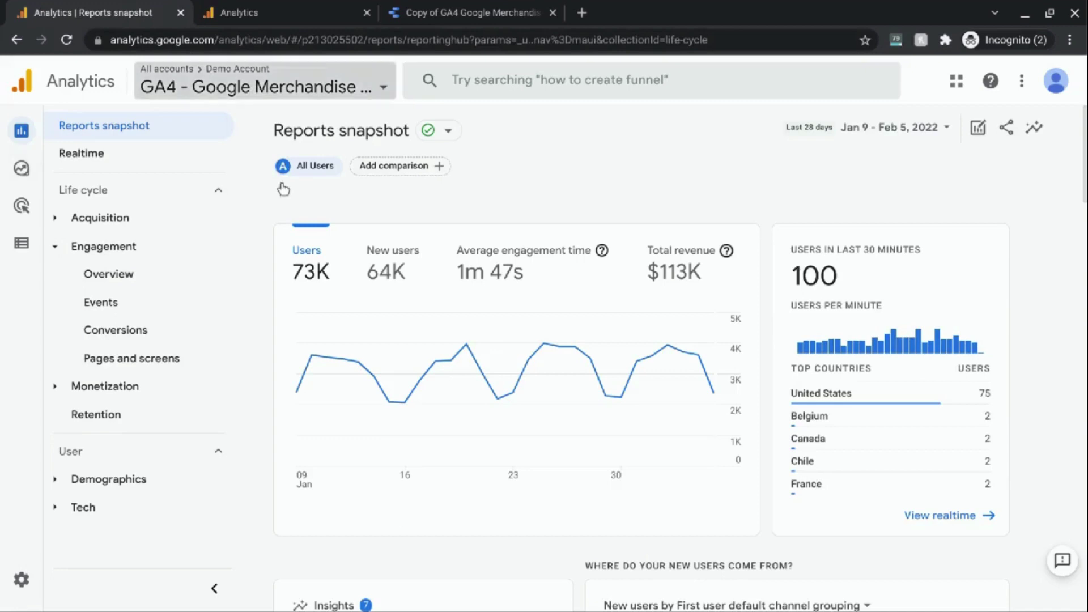
left_click(257, 86)
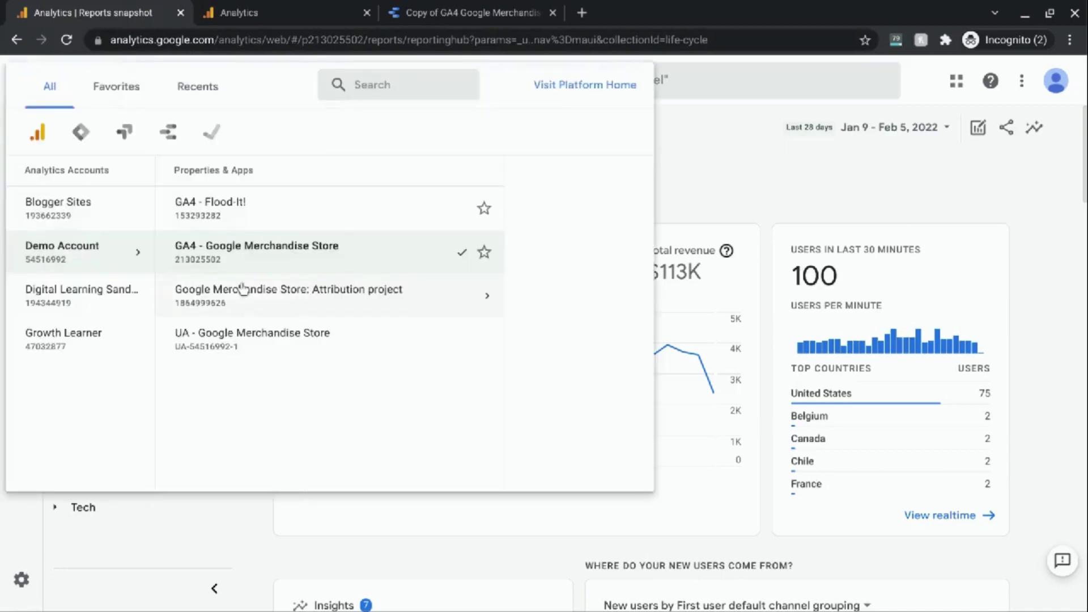
left_click(80, 309)
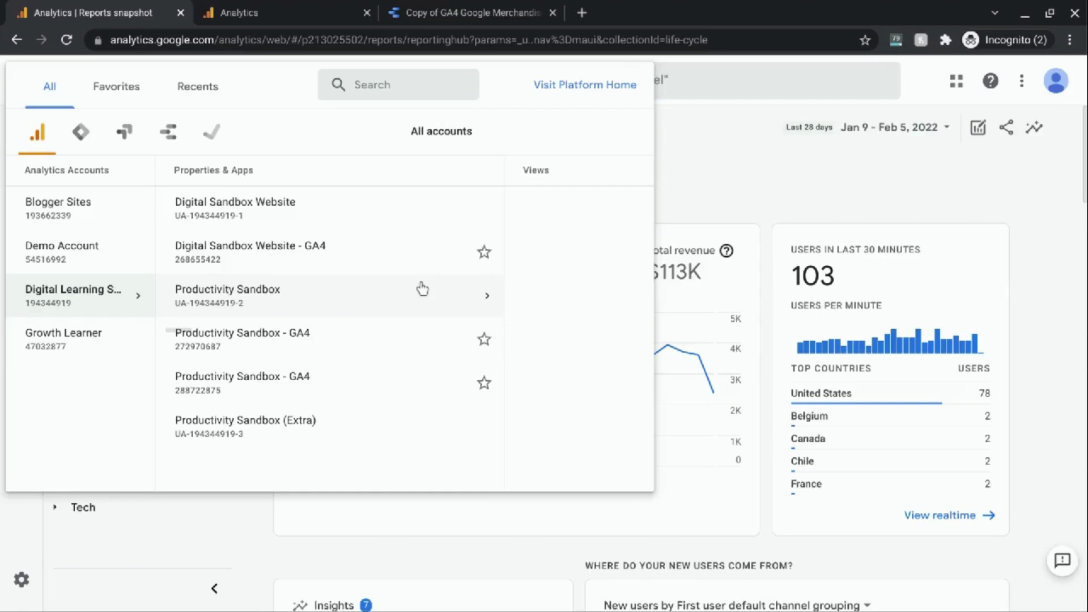
left_click(345, 258)
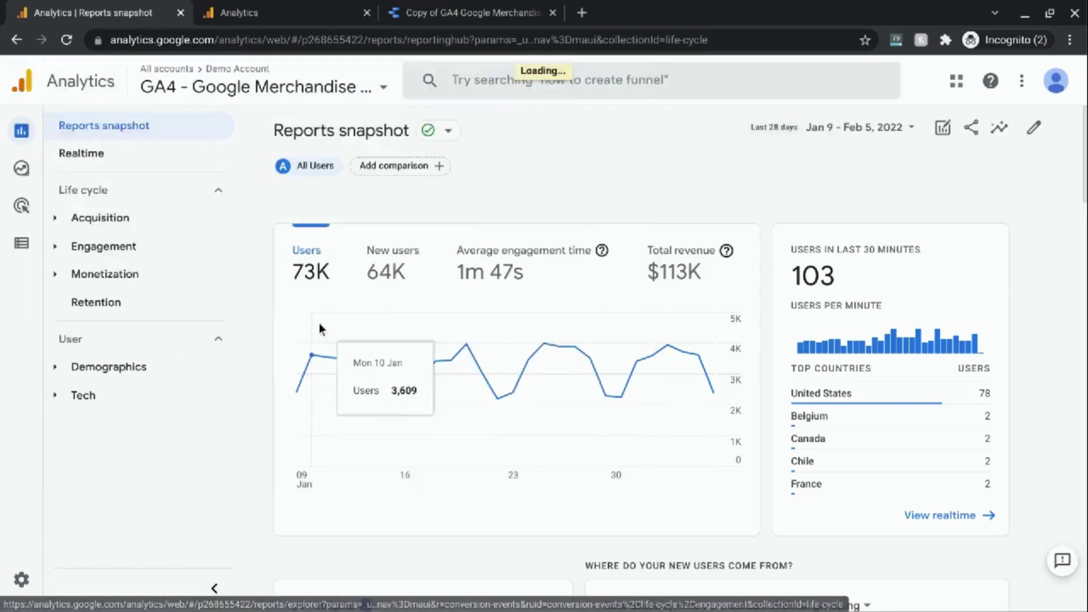
mouse_move(19, 242)
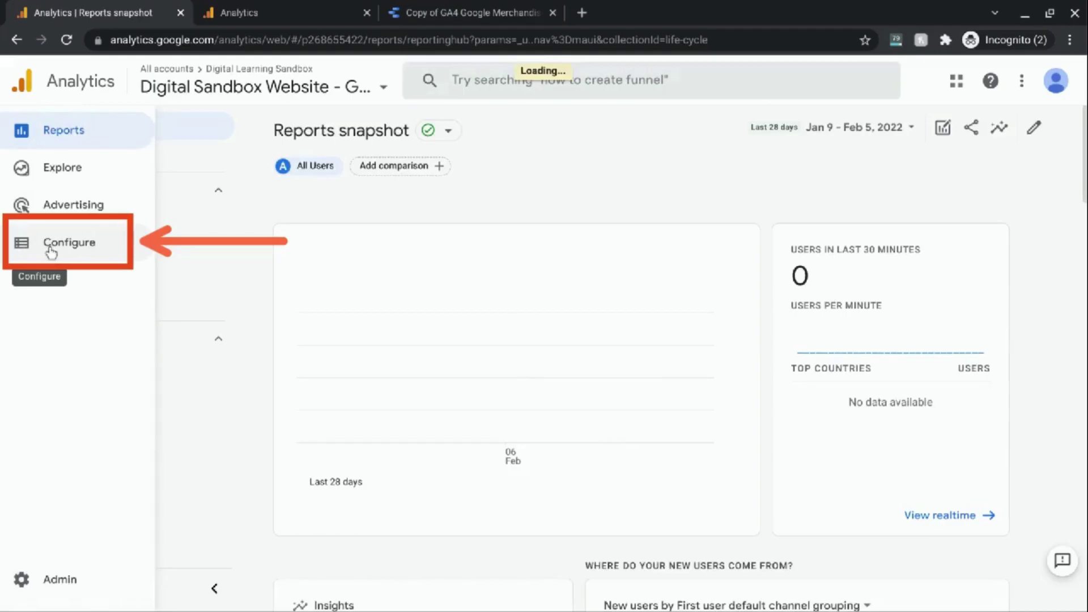
Step: In Configure > Events, switch on Mark as conversion for file_download
left_click(51, 250)
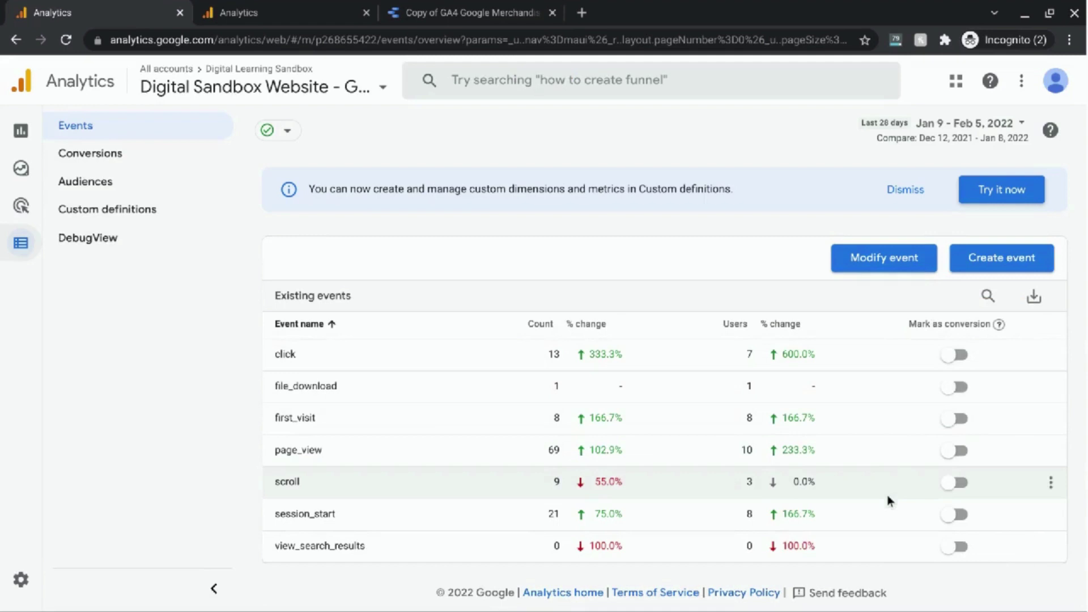
left_click(954, 391)
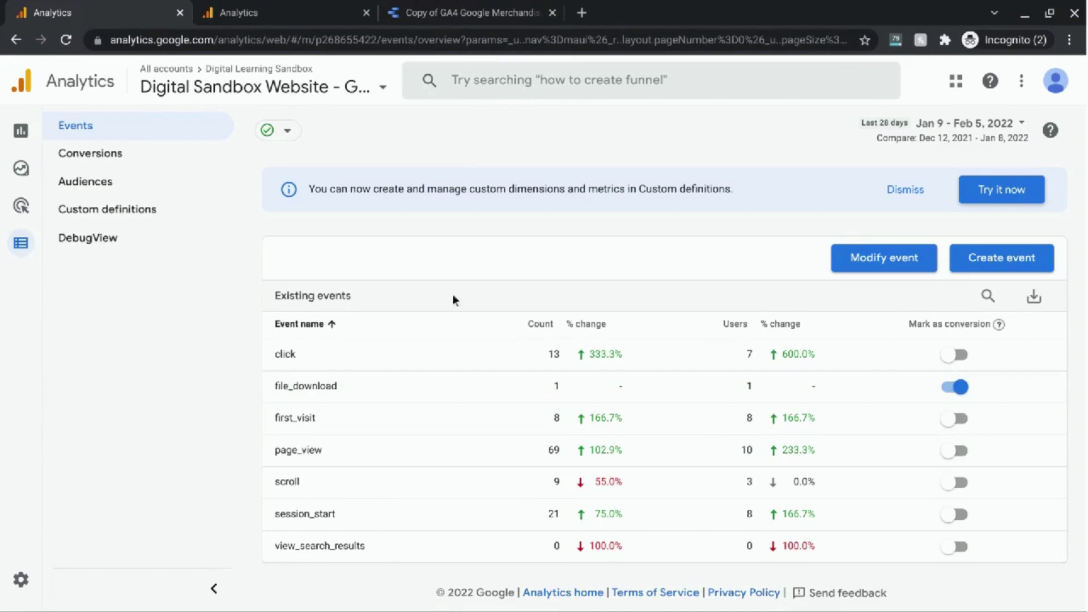
Step: Replace the Conversions scorecard's metric with Event count, now reading 242
left_click(435, 10)
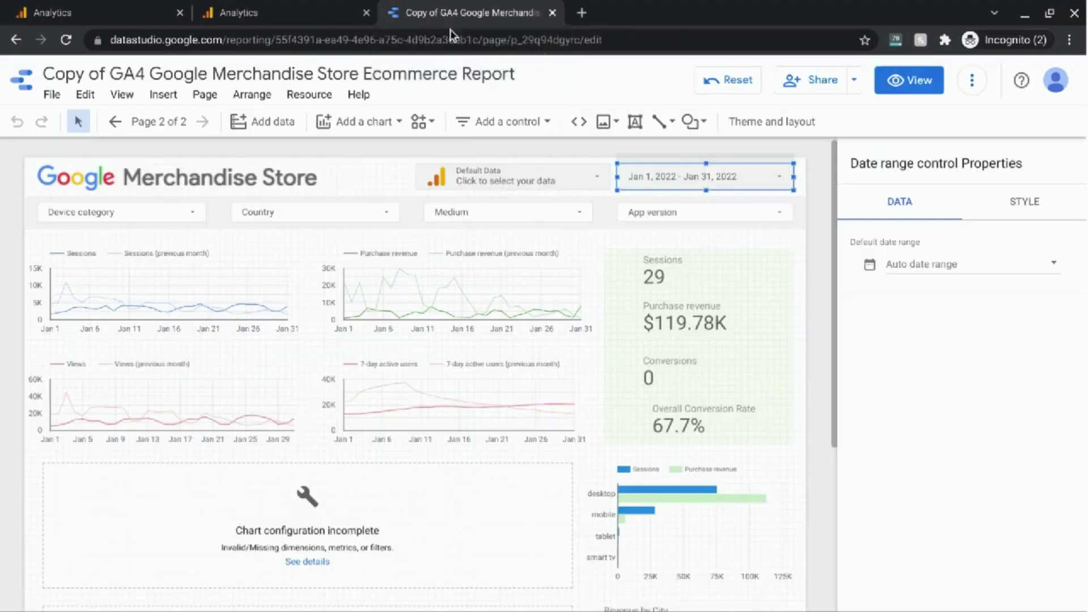
left_click(697, 386)
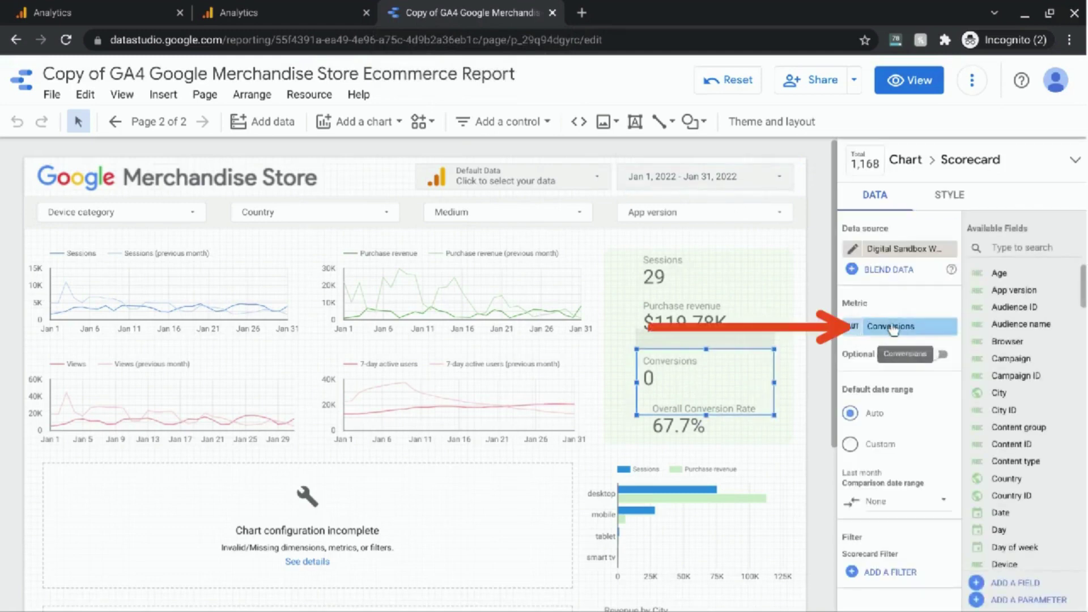
left_click(893, 327)
type("e")
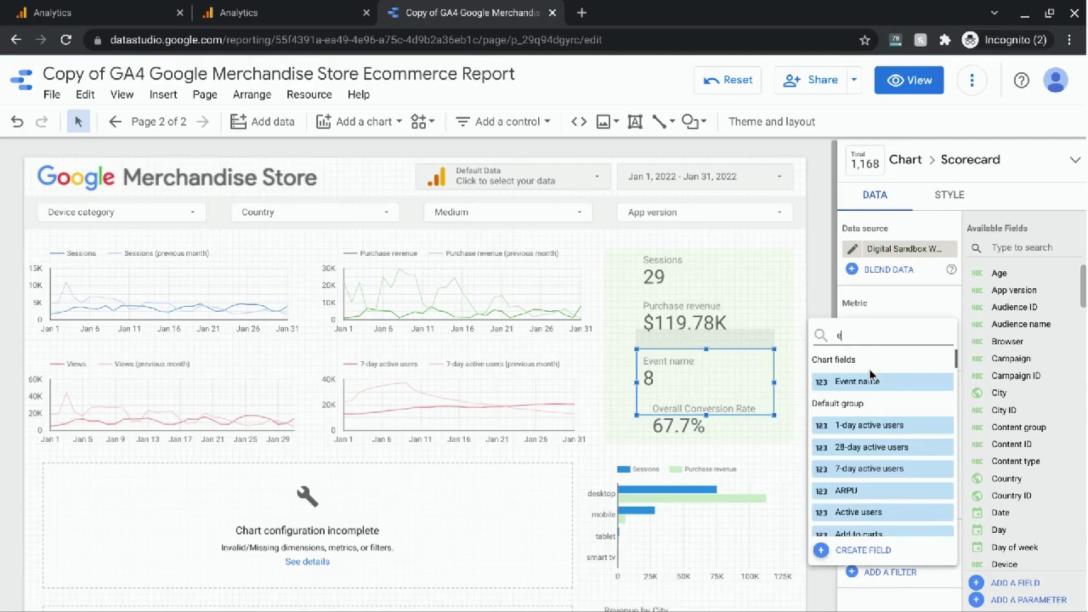
type("vent")
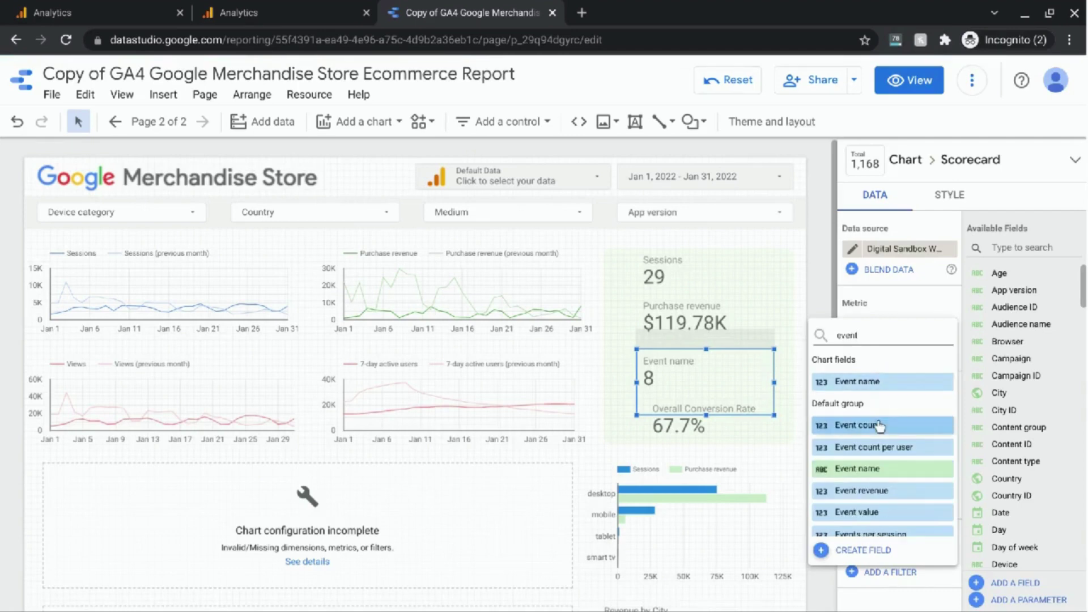
left_click(879, 427)
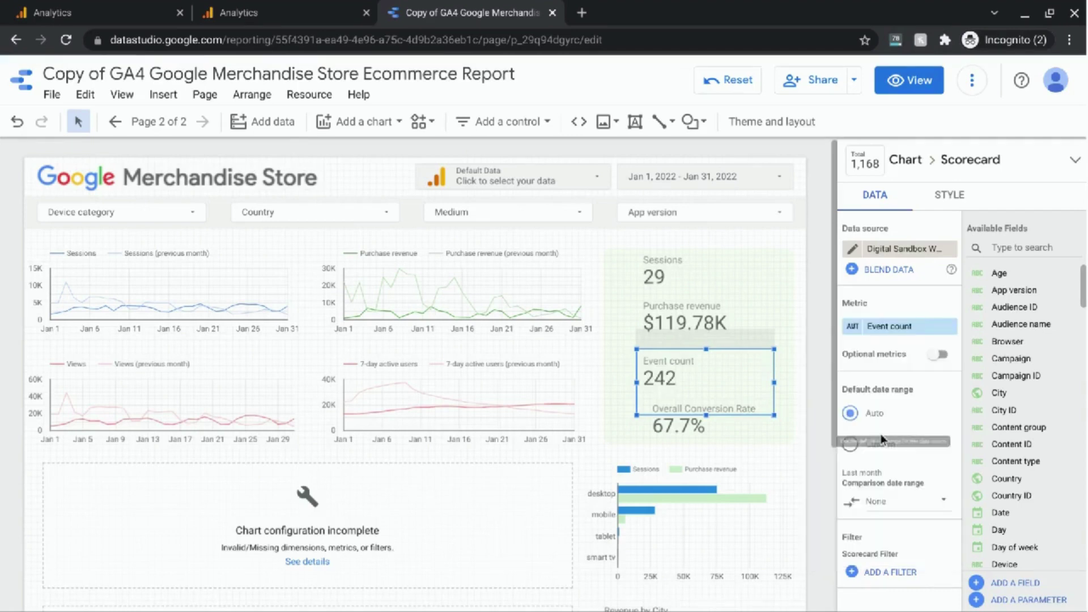
scroll(884, 448, "down", 2)
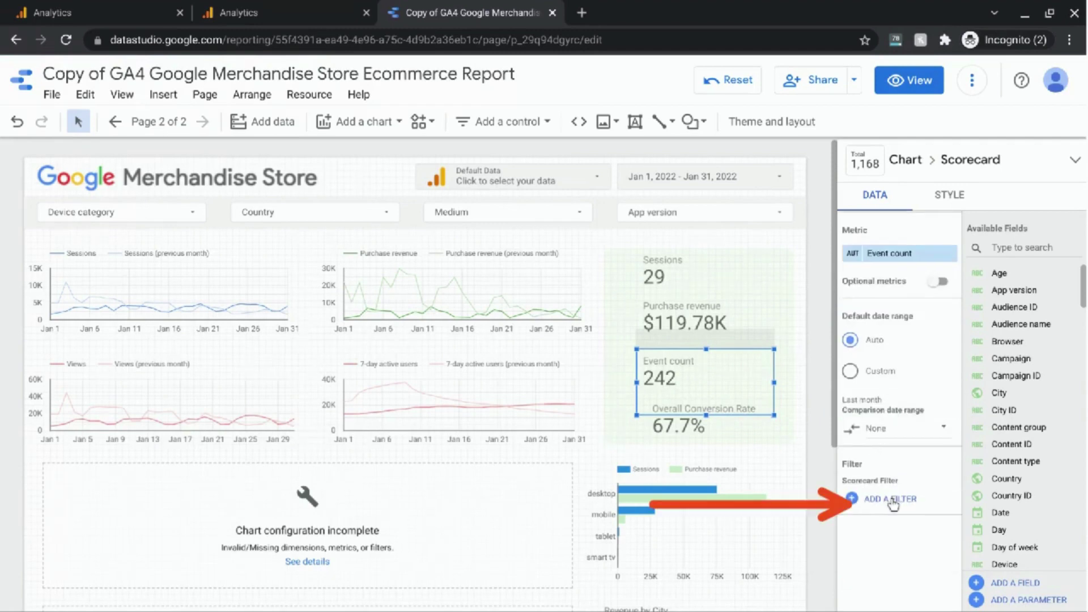
Step: Create a new scorecard filter named 'File Downloads'
left_click(892, 501)
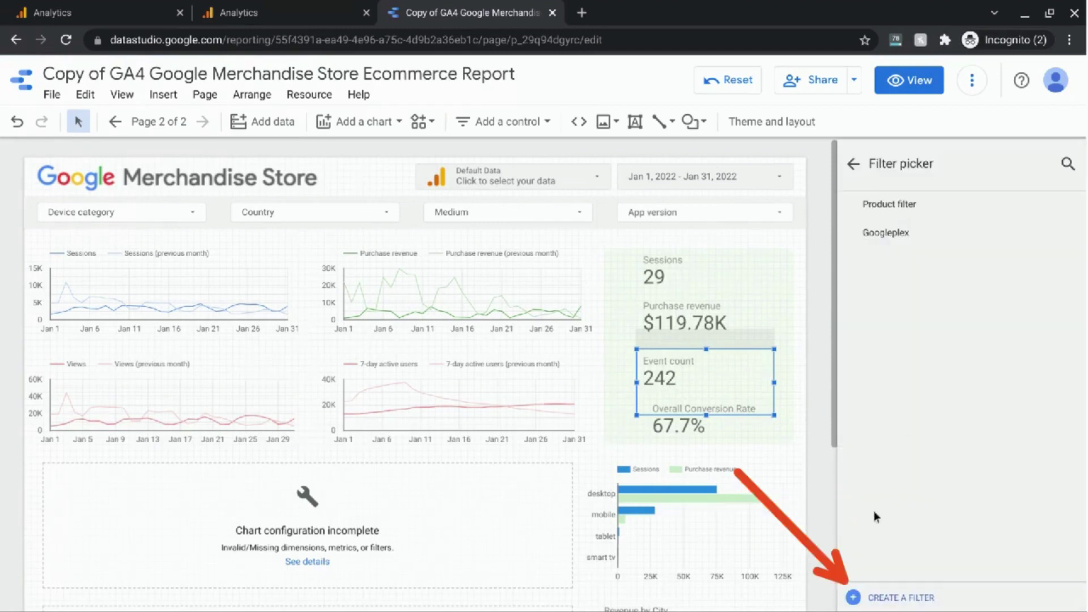
left_click(916, 596)
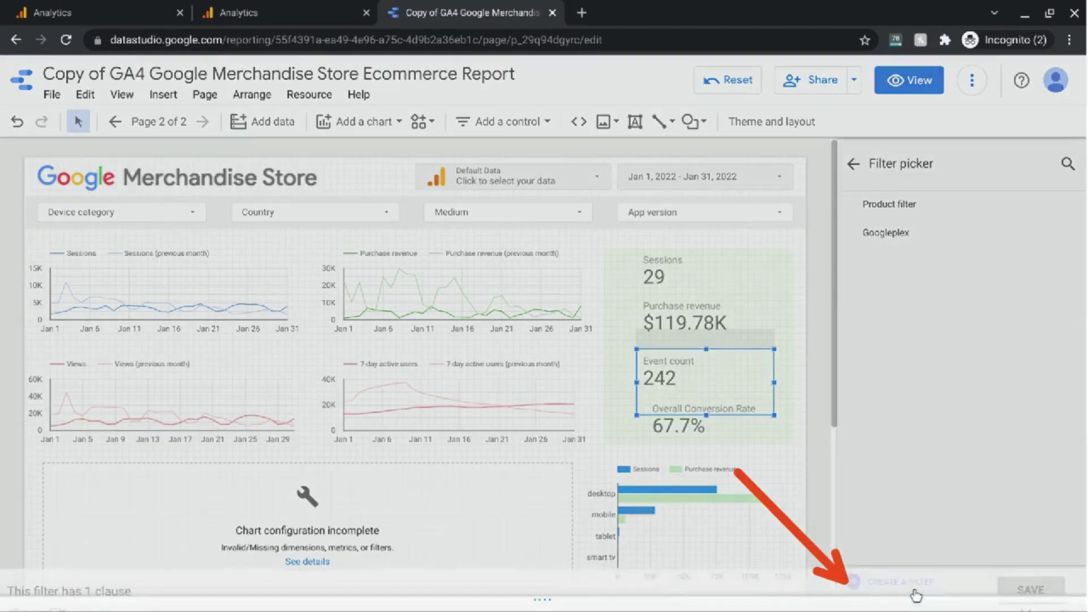
left_click(170, 376)
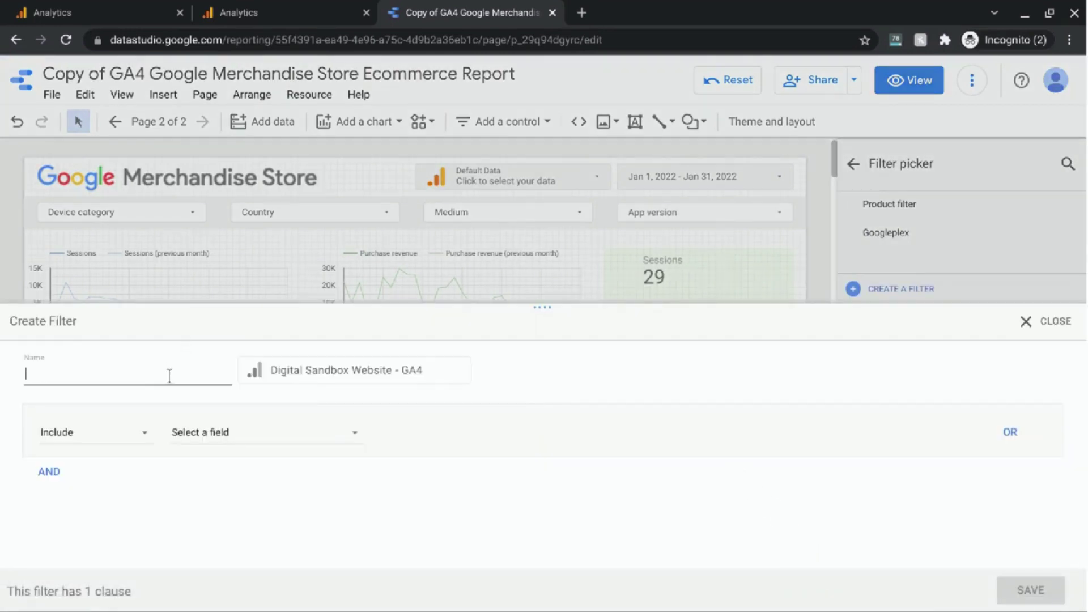
type("File Downloads")
Step: Set the filter clause to Include Event name Equal to (=)
left_click(195, 435)
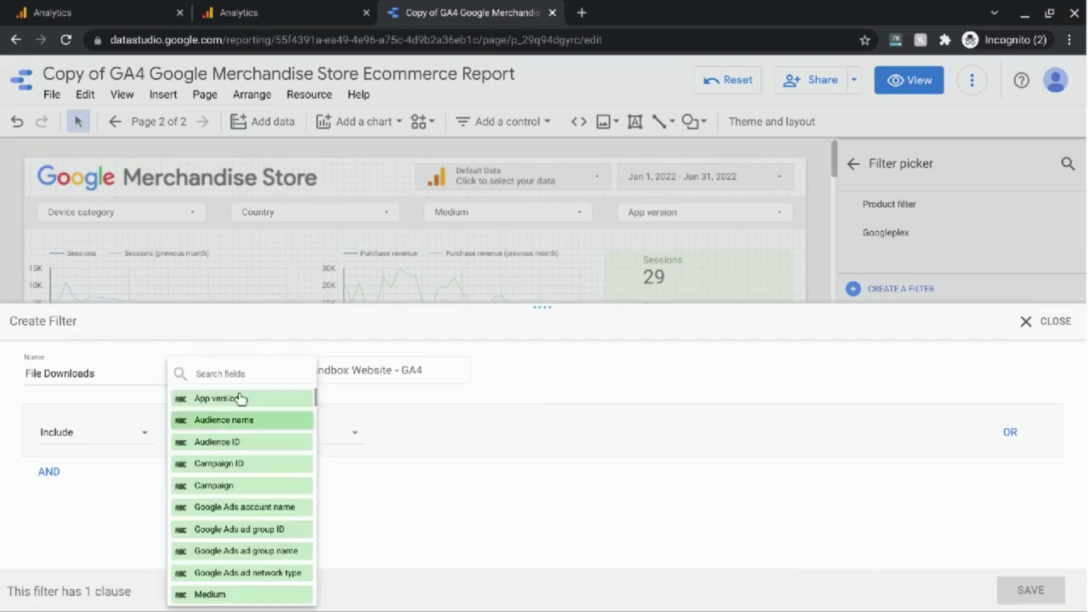
left_click(255, 375)
type("event")
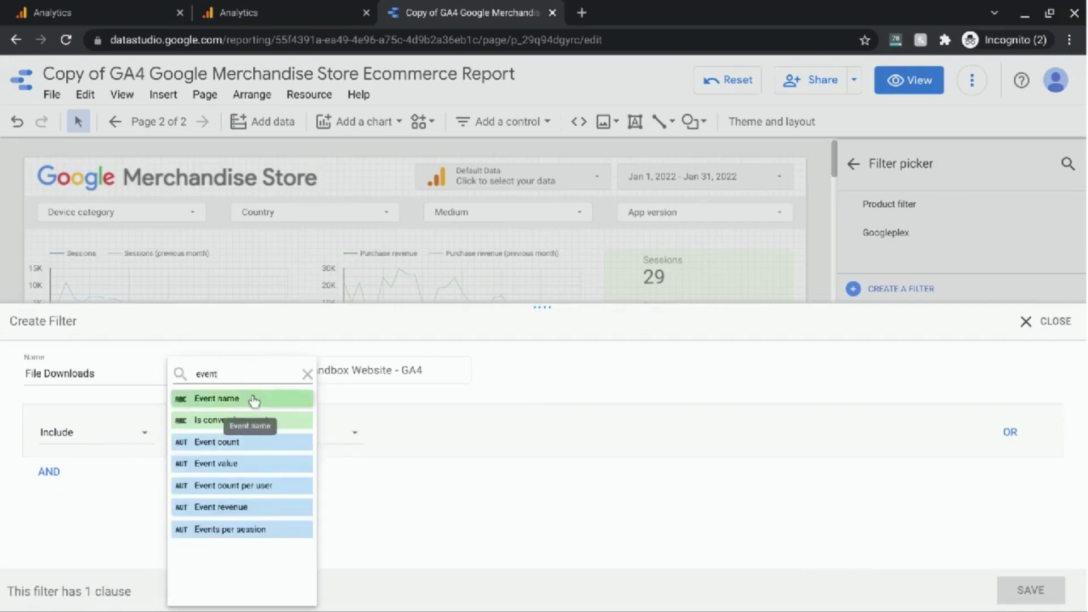
left_click(253, 400)
left_click(434, 437)
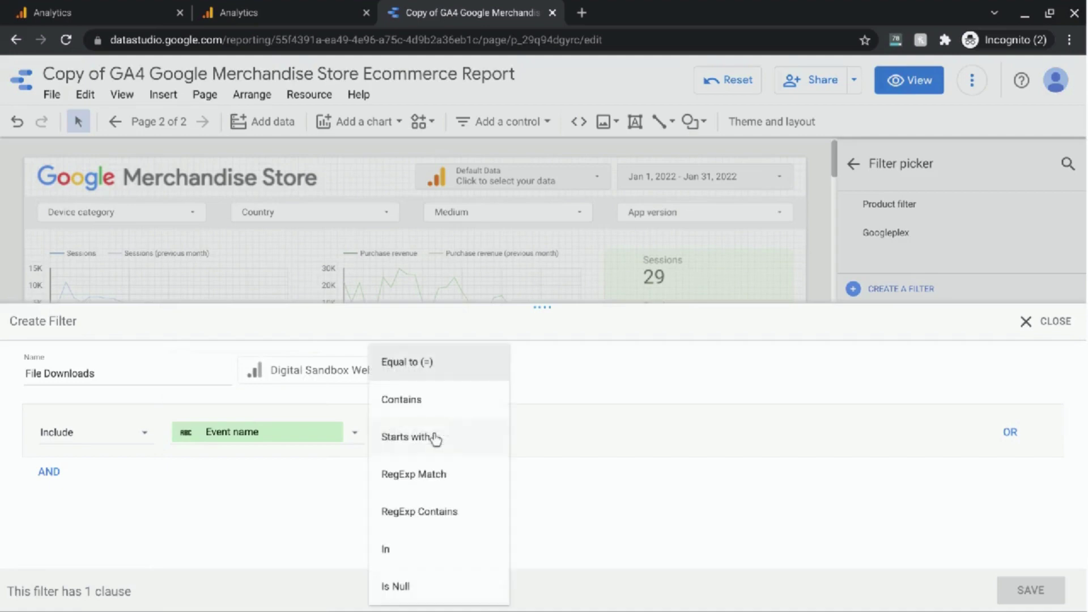
left_click(431, 367)
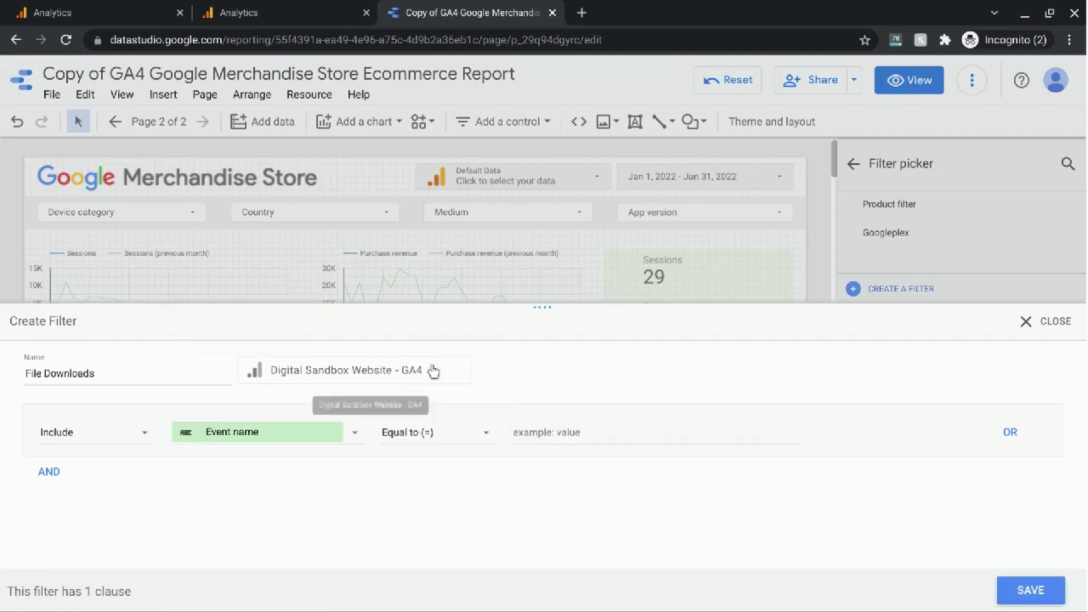
Step: Copy the file_download event name from the Analytics Events list and return to Data Studio
left_click(85, 13)
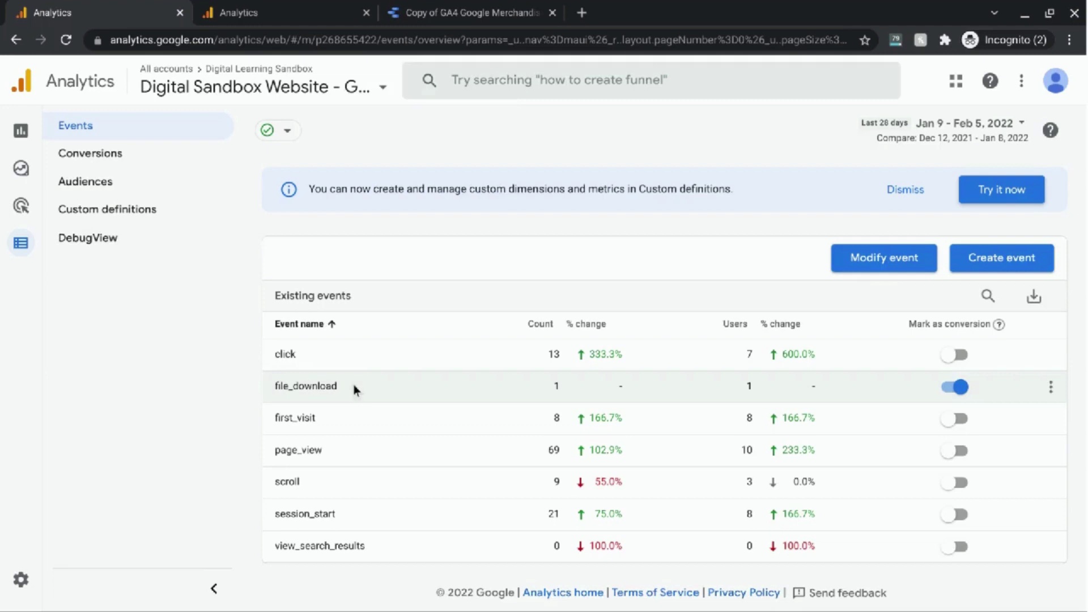
left_click_drag(339, 387, 283, 386)
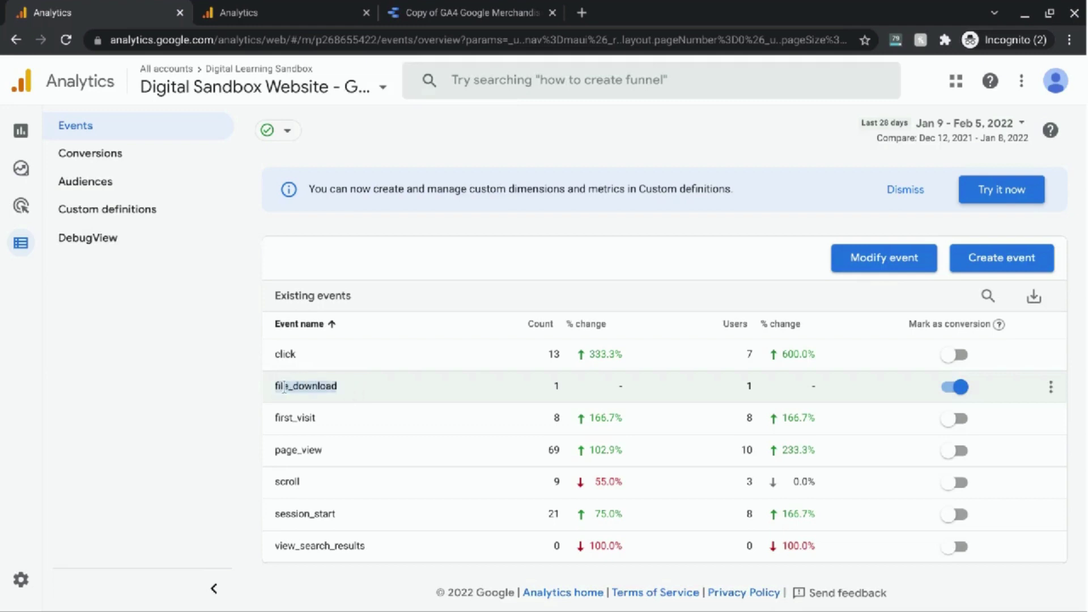
right_click(284, 387)
left_click(308, 407)
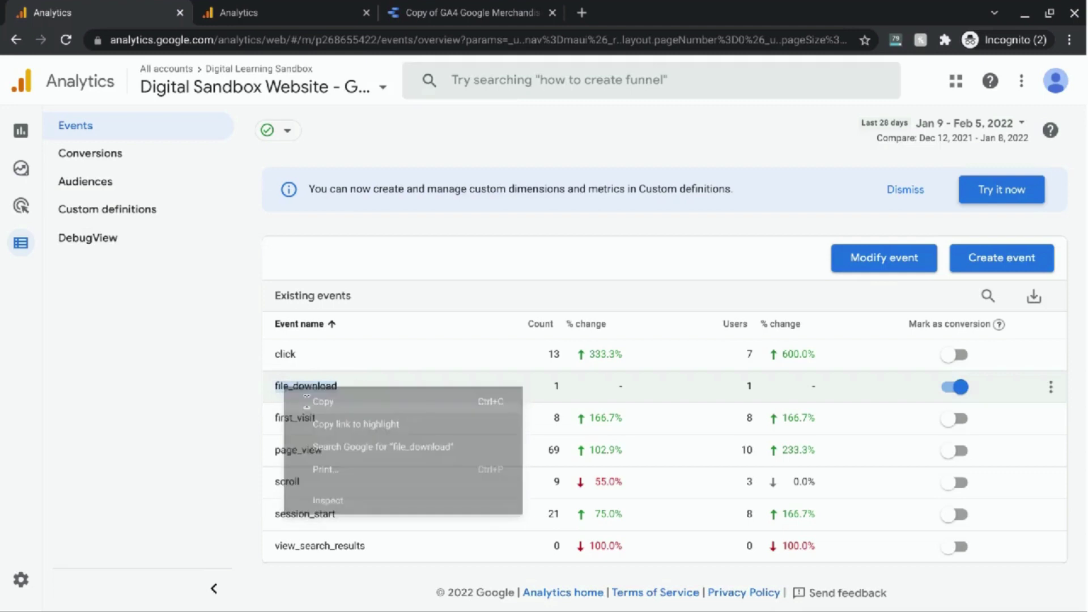
left_click(403, 7)
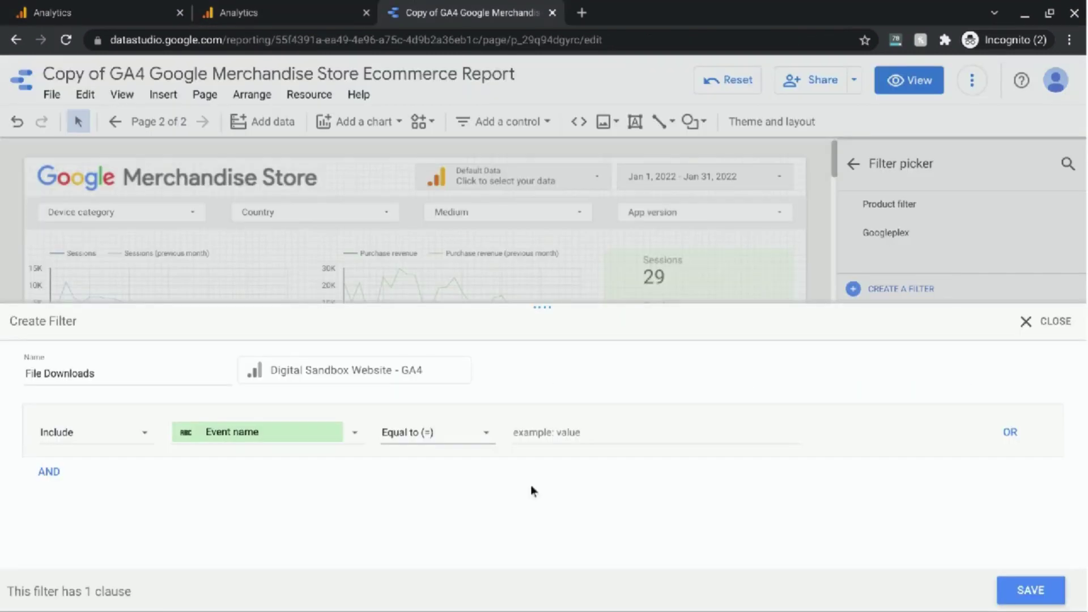
Step: Paste file_download as the match value and save the File Downloads filter, so Event count shows 1
left_click(560, 435)
right_click(560, 434)
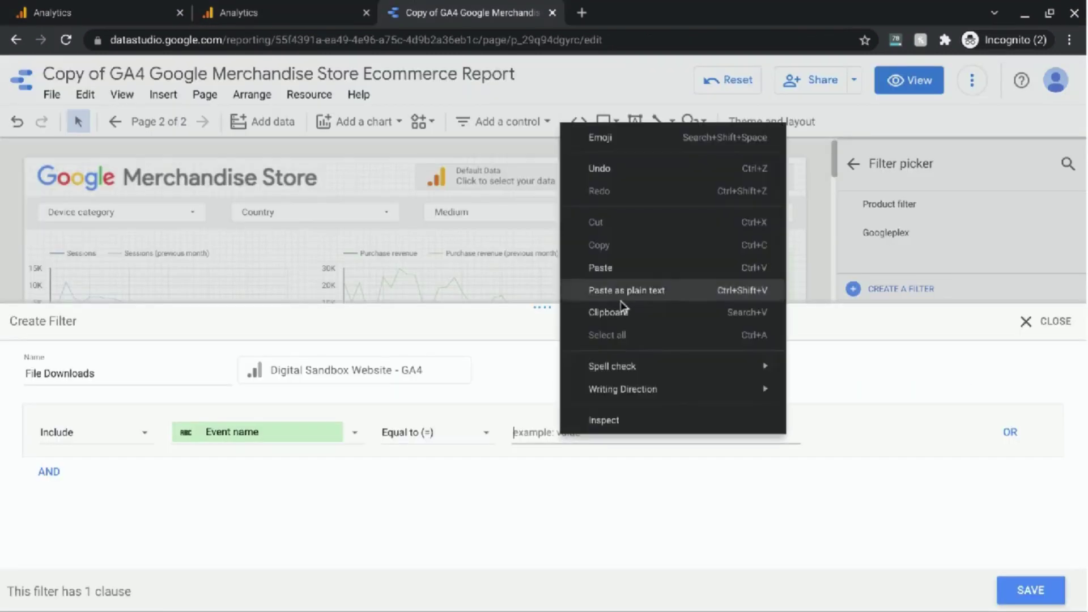
left_click(635, 268)
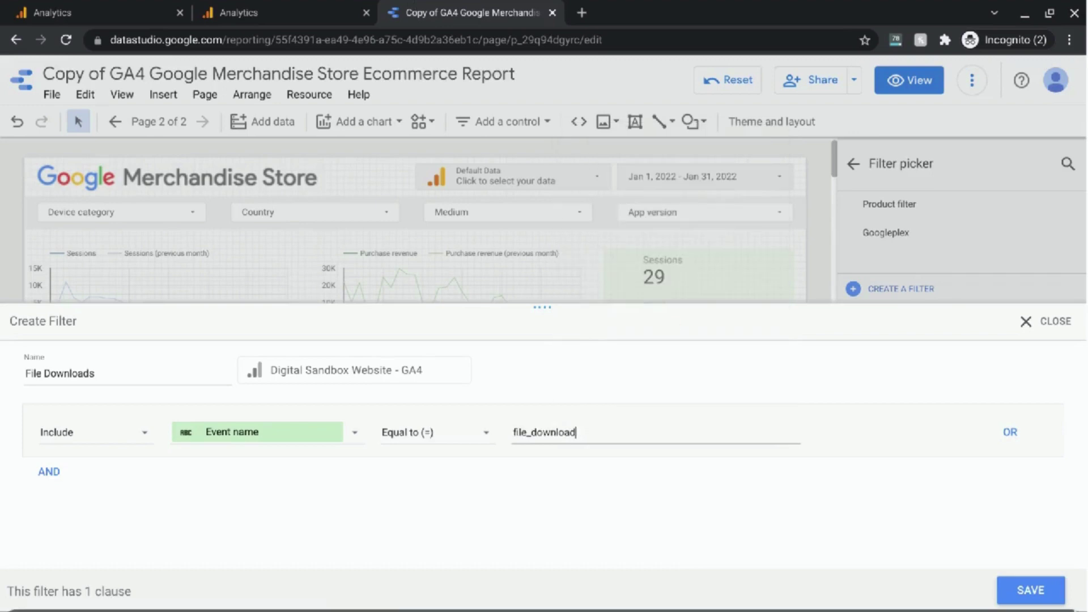
left_click(1032, 590)
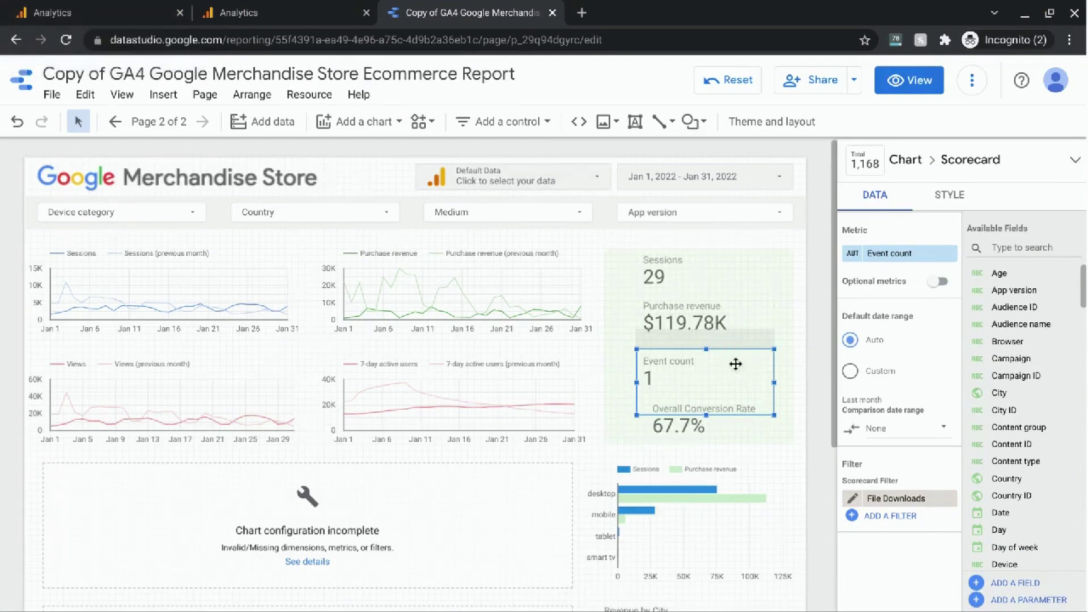
Step: Delete the Overall Conversion Rate scorecard and select the Event count scorecard
left_click(694, 429)
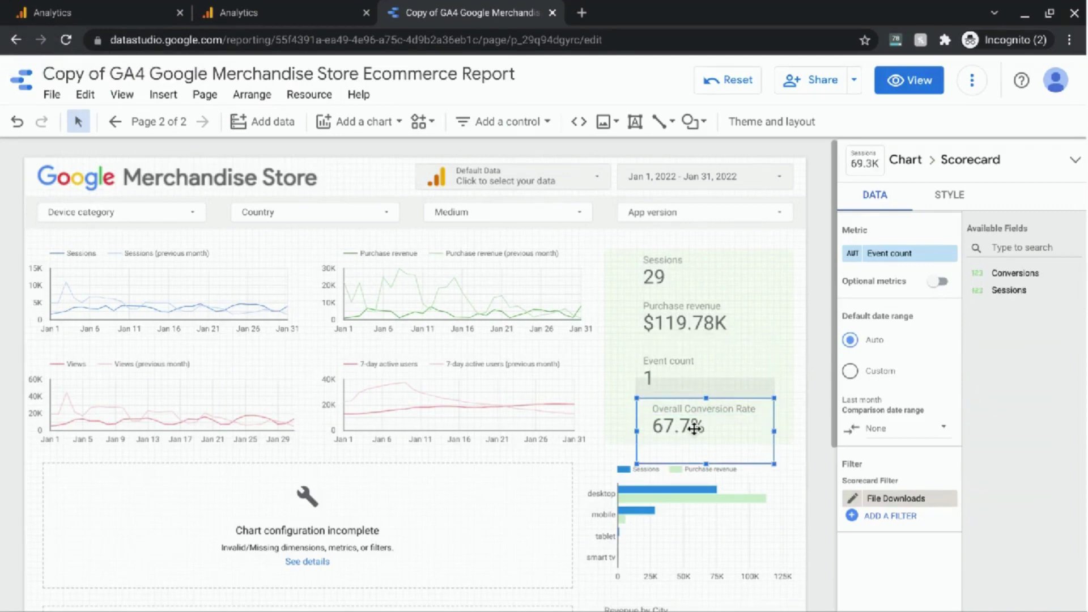
left_click_drag(694, 428, 675, 383)
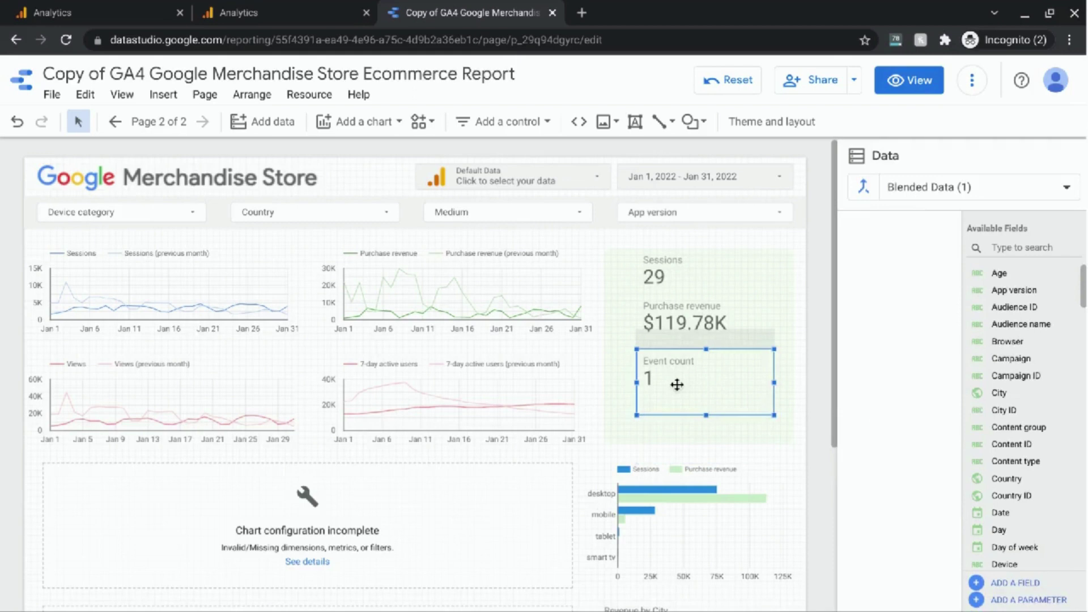
left_click(677, 384)
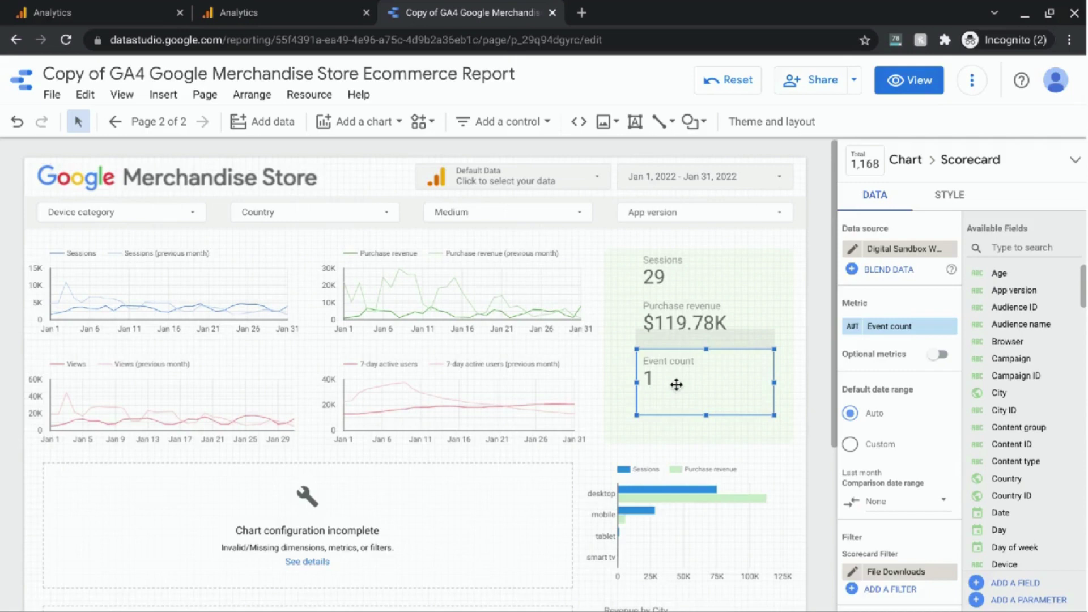
Step: Blend Sessions with Event count into an Event count / Sessions scorecard (3.45%) placed below Event count
left_click(676, 279, "ctrl")
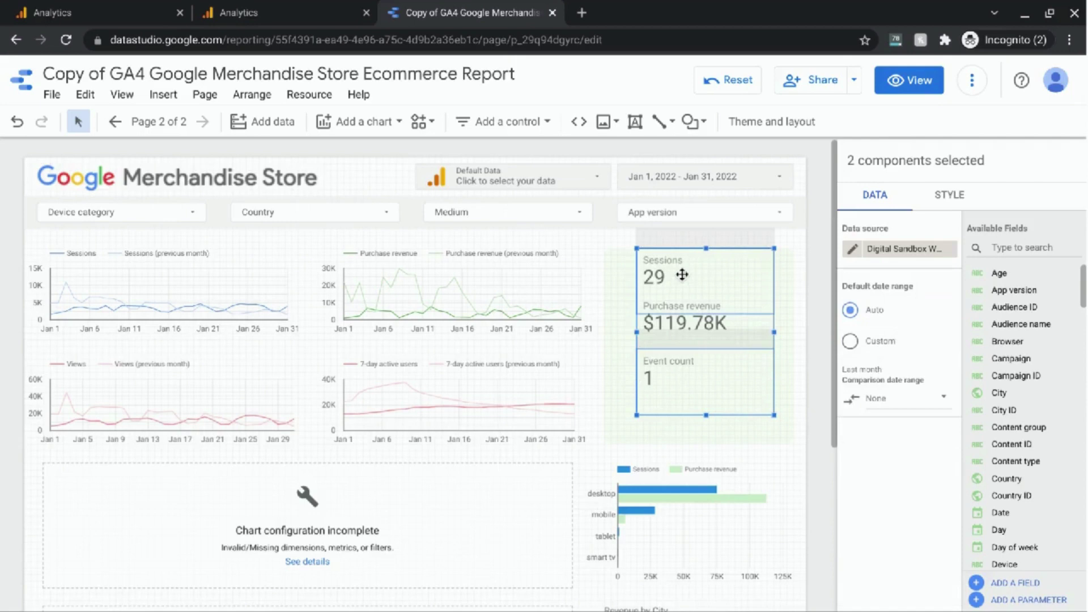
right_click(681, 274)
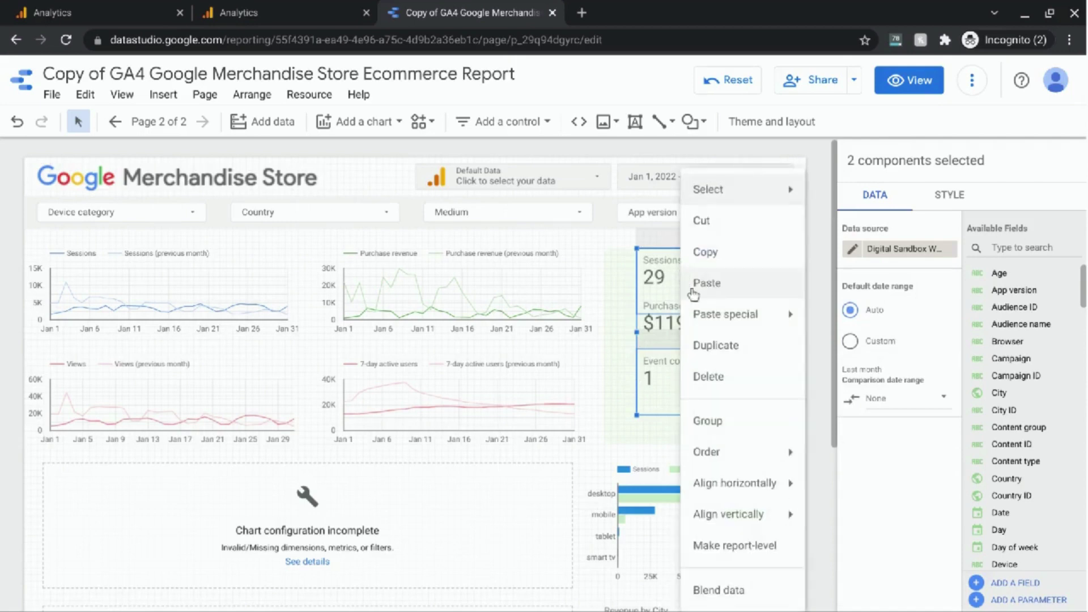
left_click(728, 592)
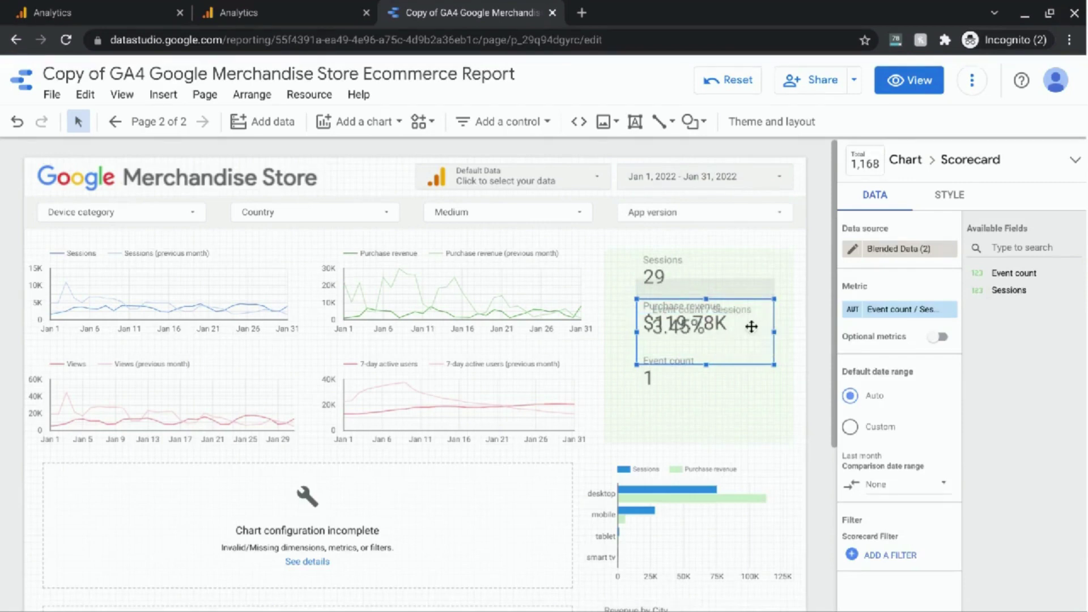
left_click_drag(751, 326, 757, 414)
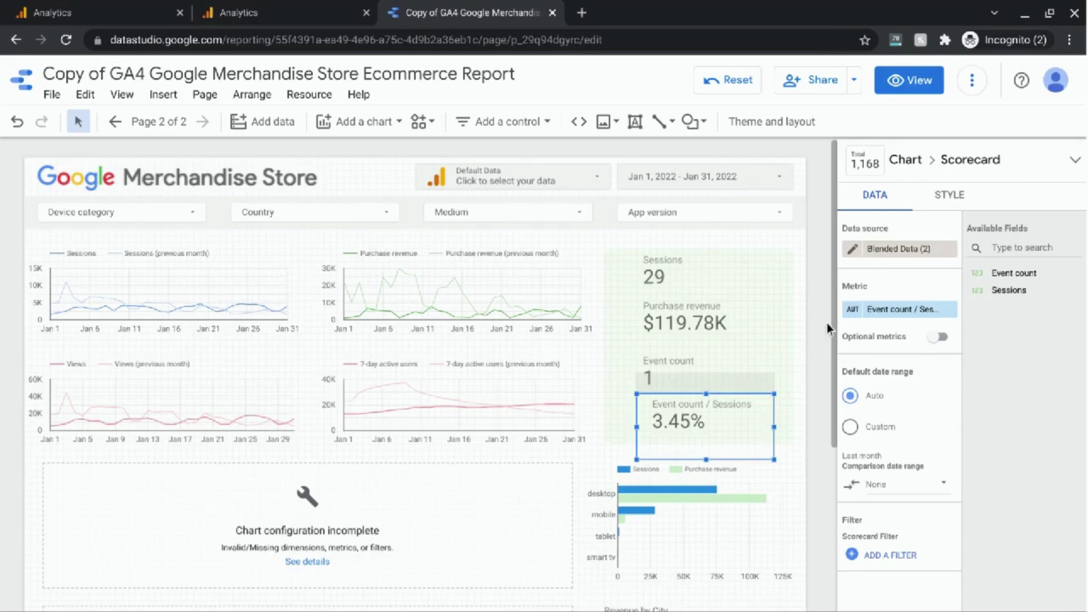
Step: Rename the blended metric to 'File Download Conversion Rate' and apply it
left_click(852, 311)
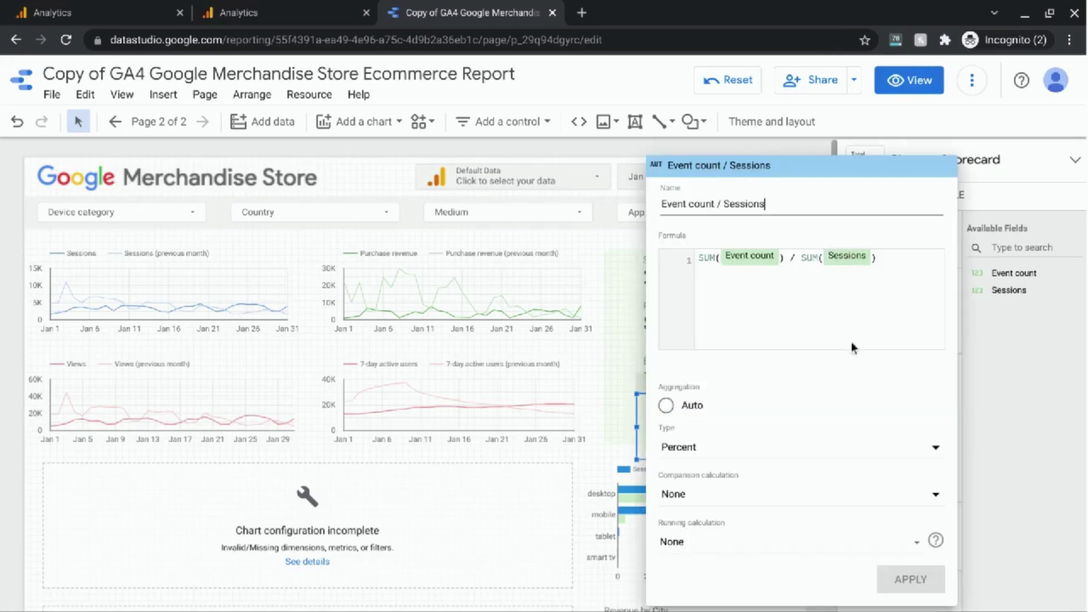
triple_click(728, 203)
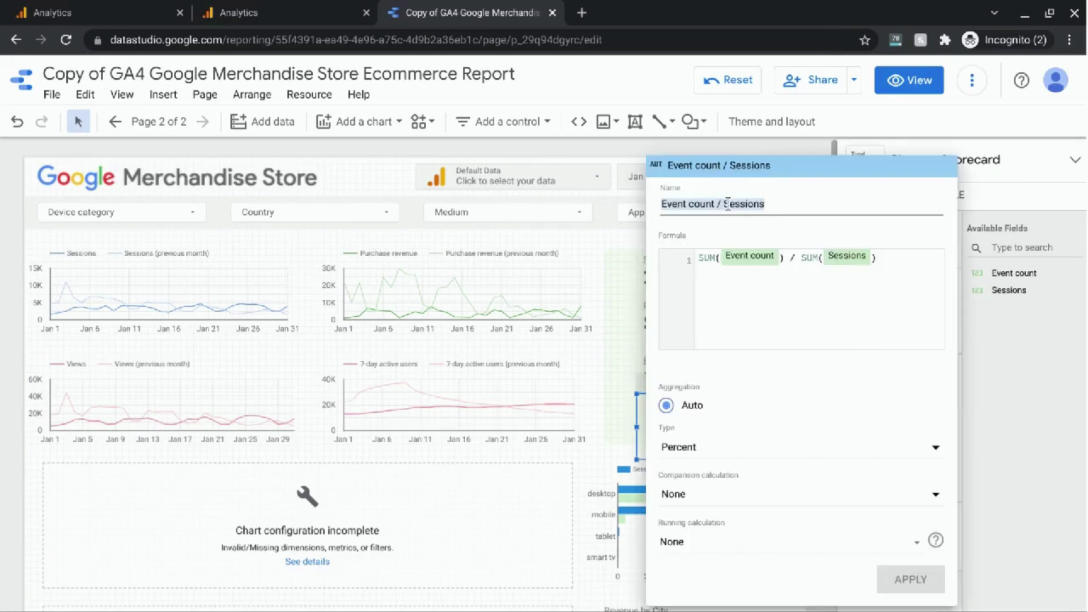
type("File Downloa")
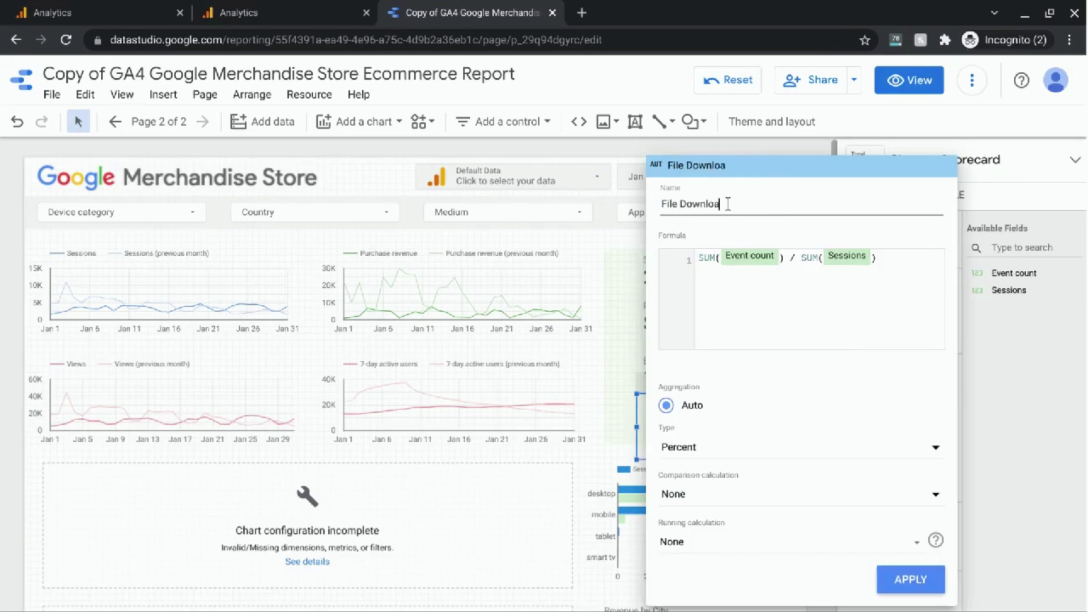
type("d Convers")
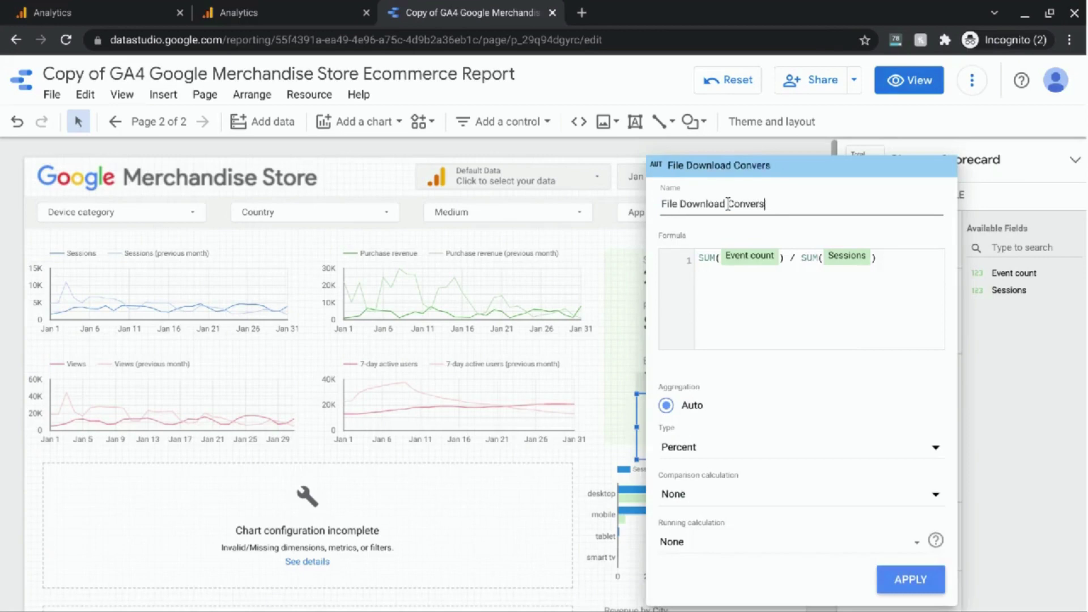
type("ion Rate")
left_click(905, 581)
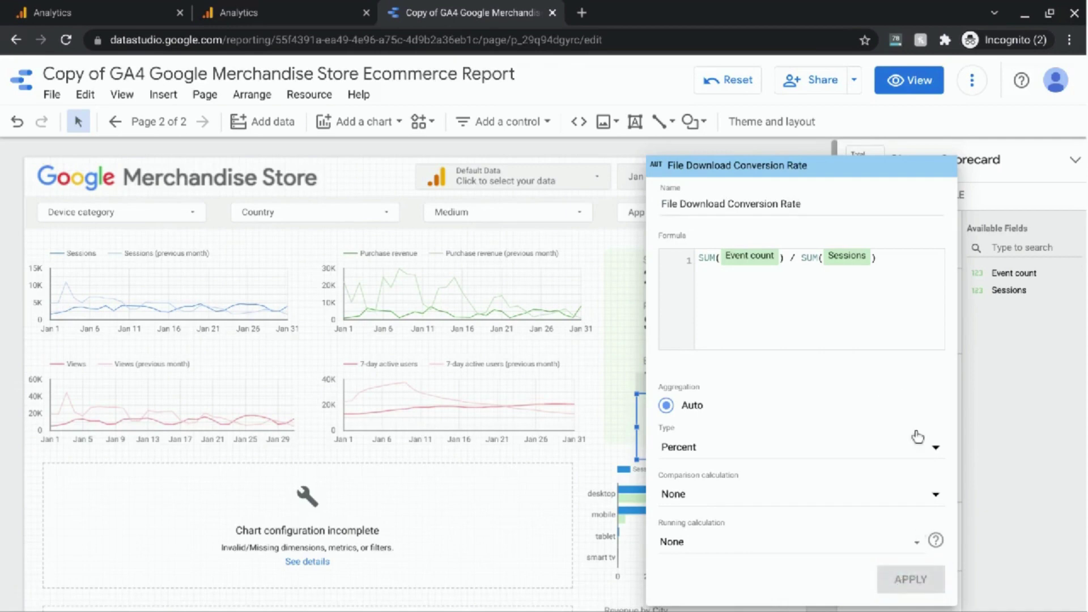
left_click(811, 141)
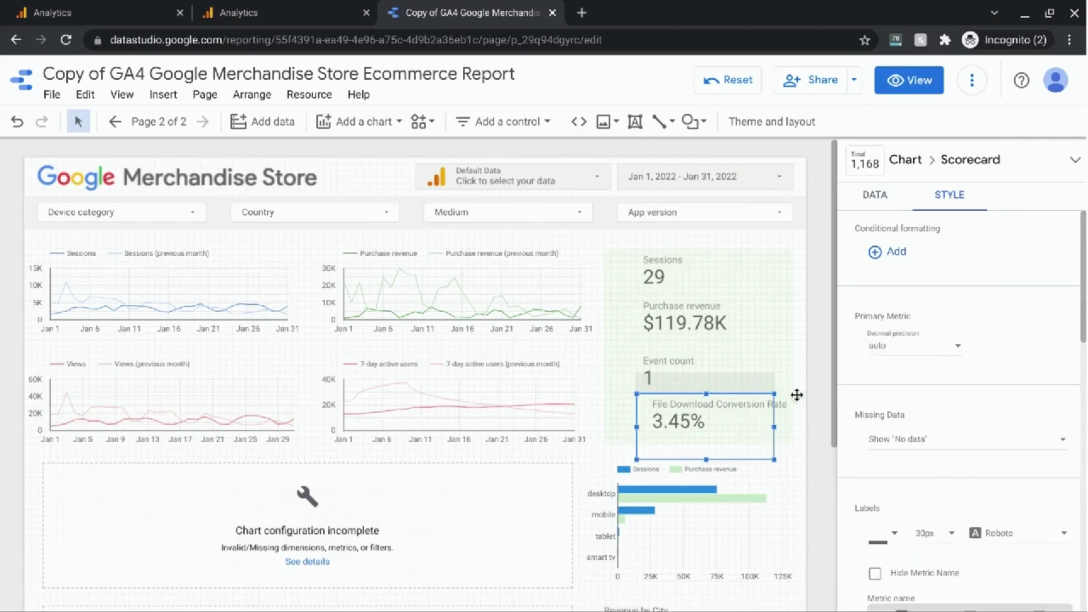
Step: Restore the 'File Download Rate' label on the 3.45% scorecard and align it beneath Event count
key("ctrl+z")
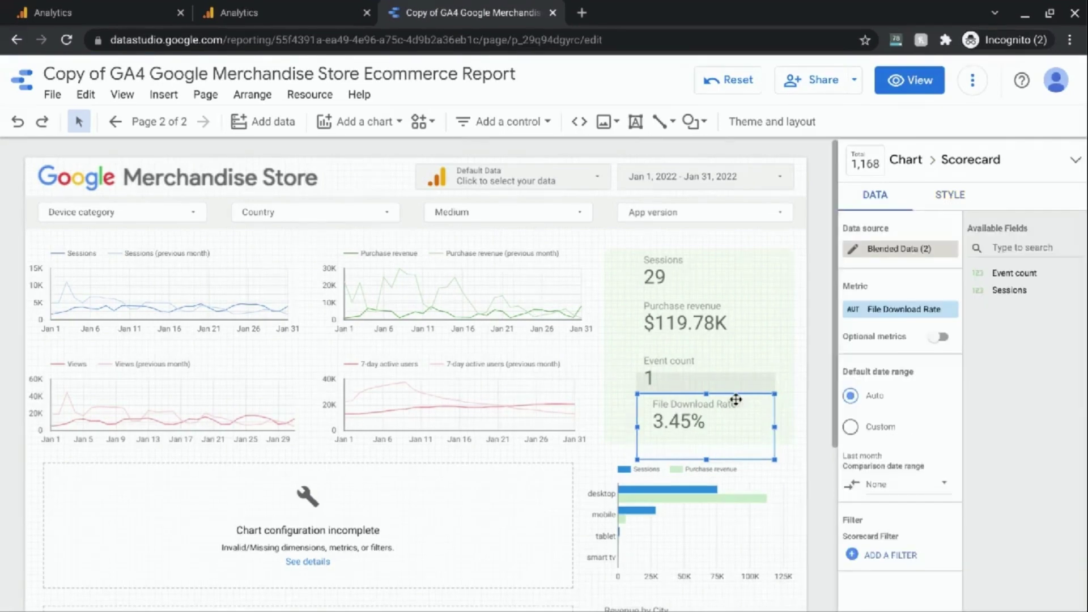
left_click_drag(734, 400, 730, 402)
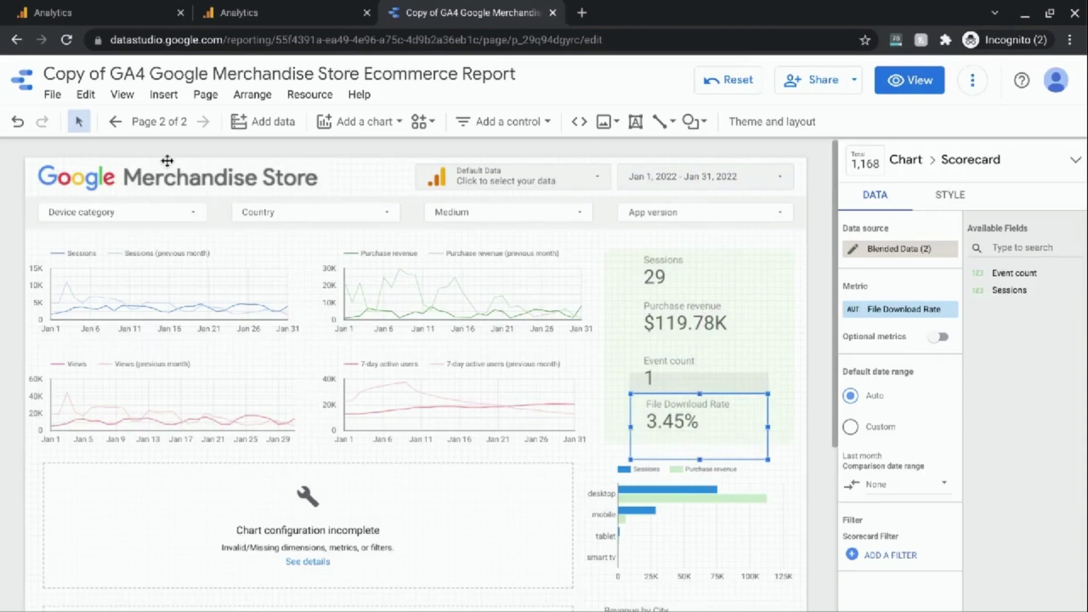
Step: Return to Google Analytics 4 and bring up the Explore page of saved explorations, like Downloads
left_click(97, 13)
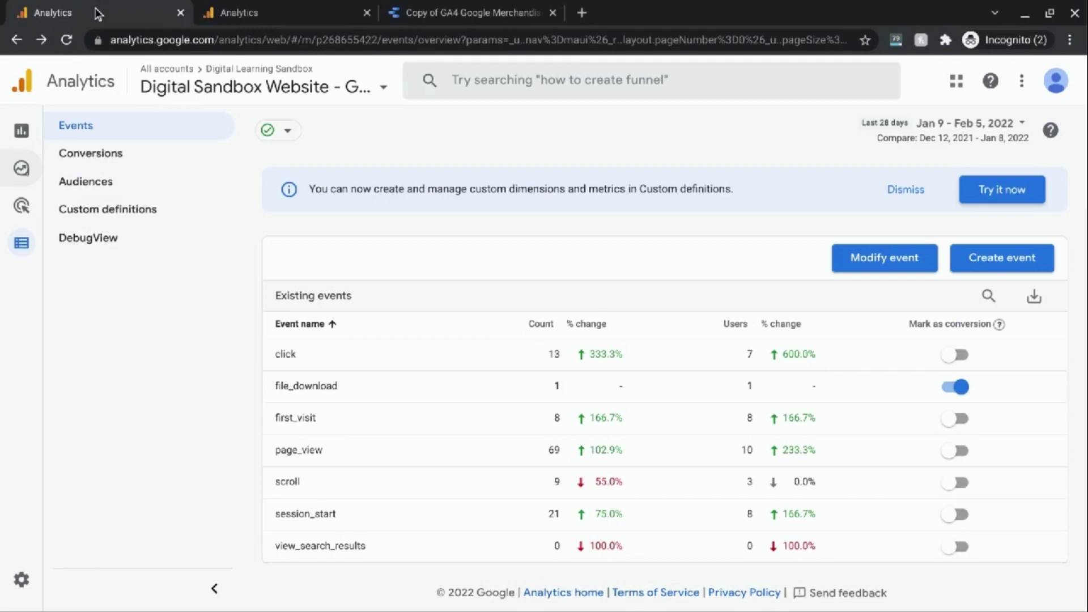
mouse_move(11, 164)
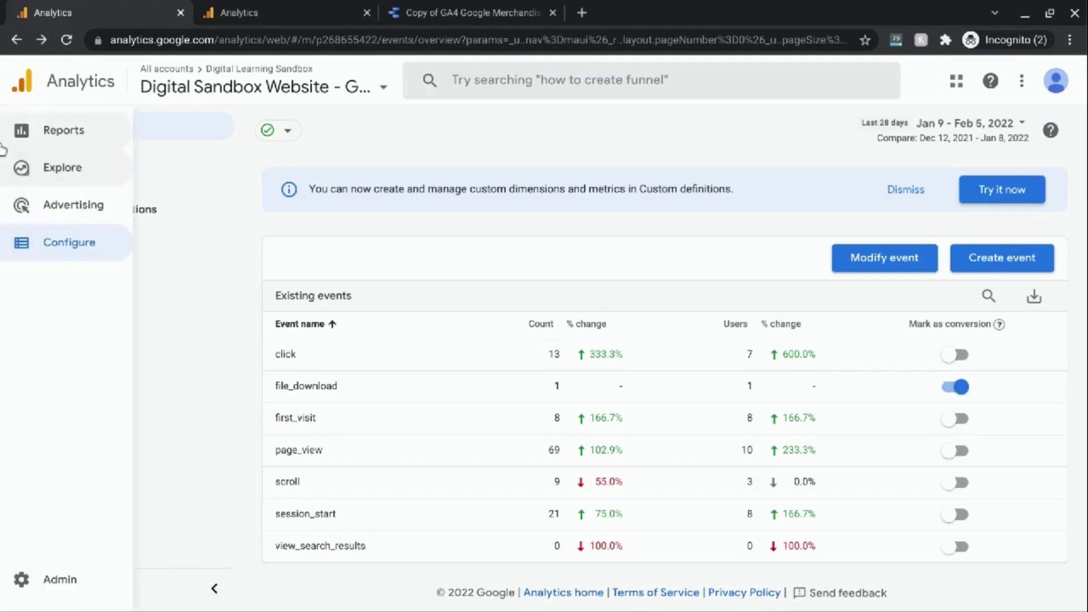
left_click(36, 178)
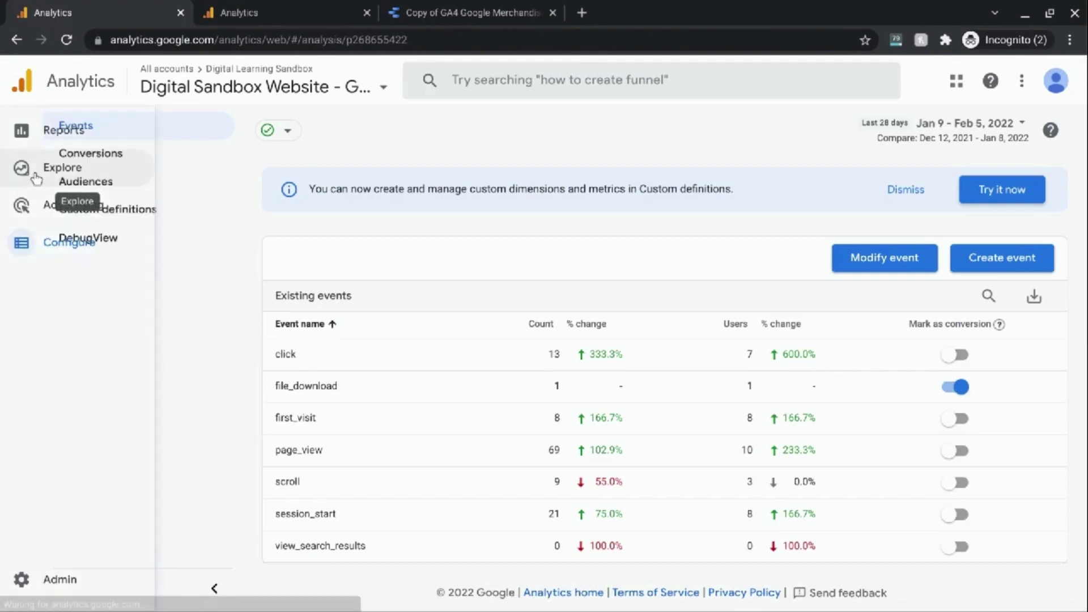